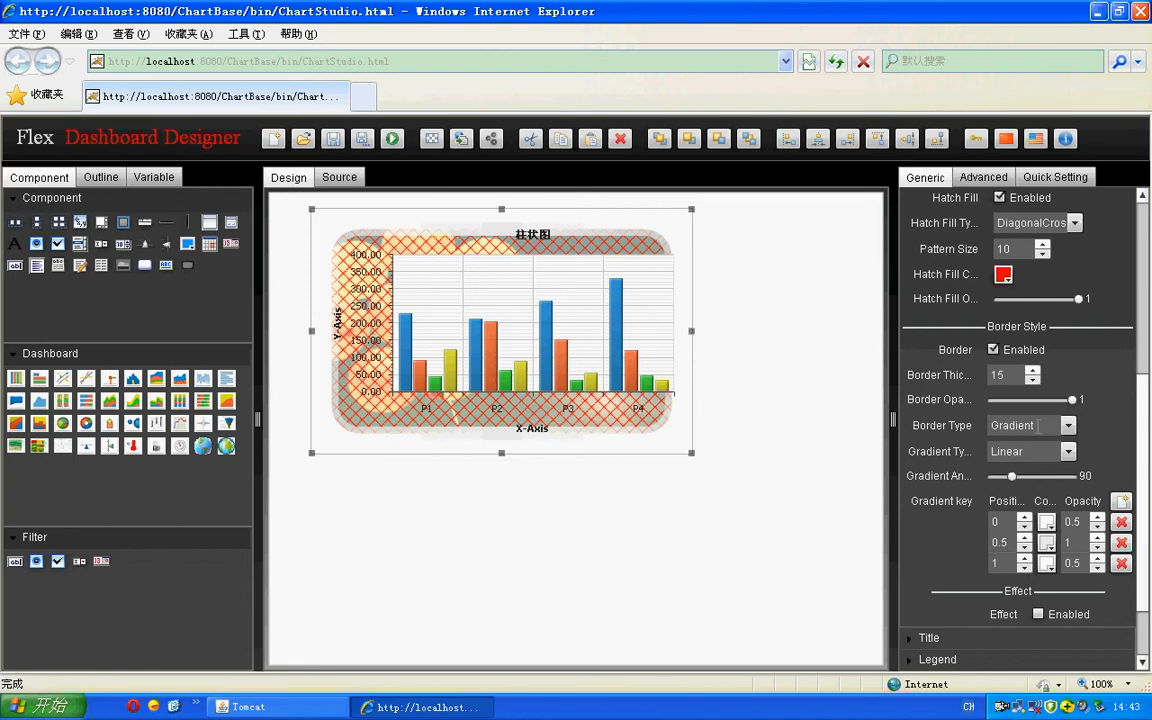
- Change the chart's border type to Solid and set the border colour to green
left_click(1068, 425)
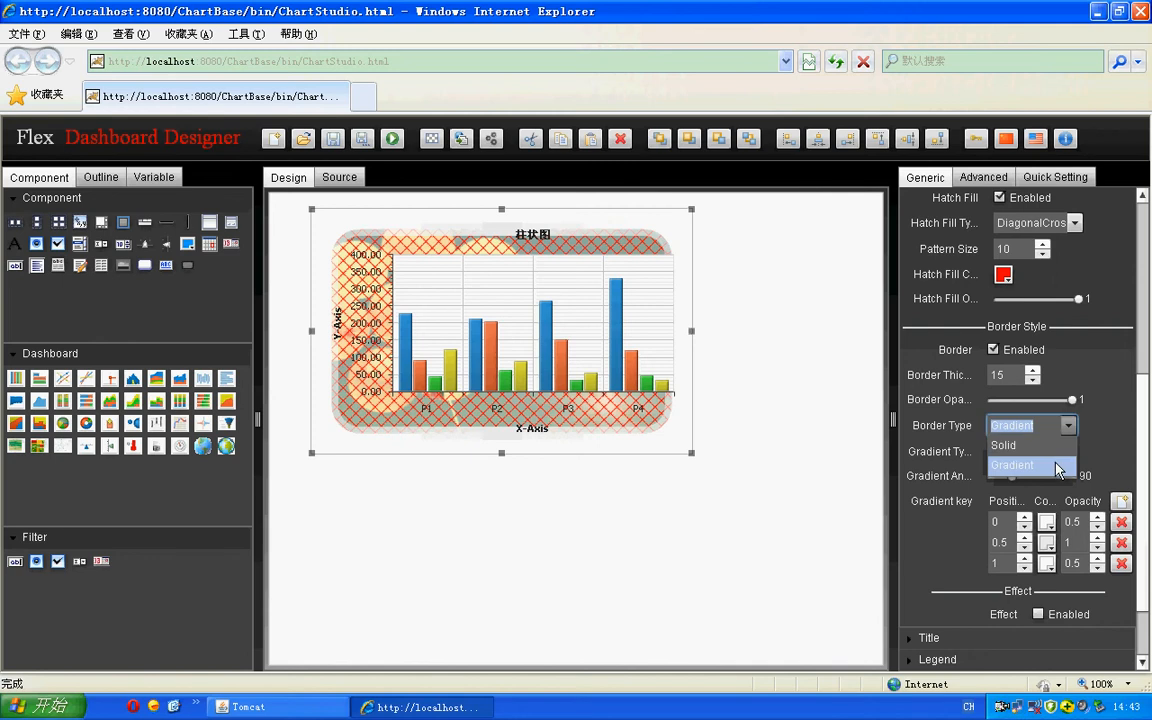
left_click(1114, 420)
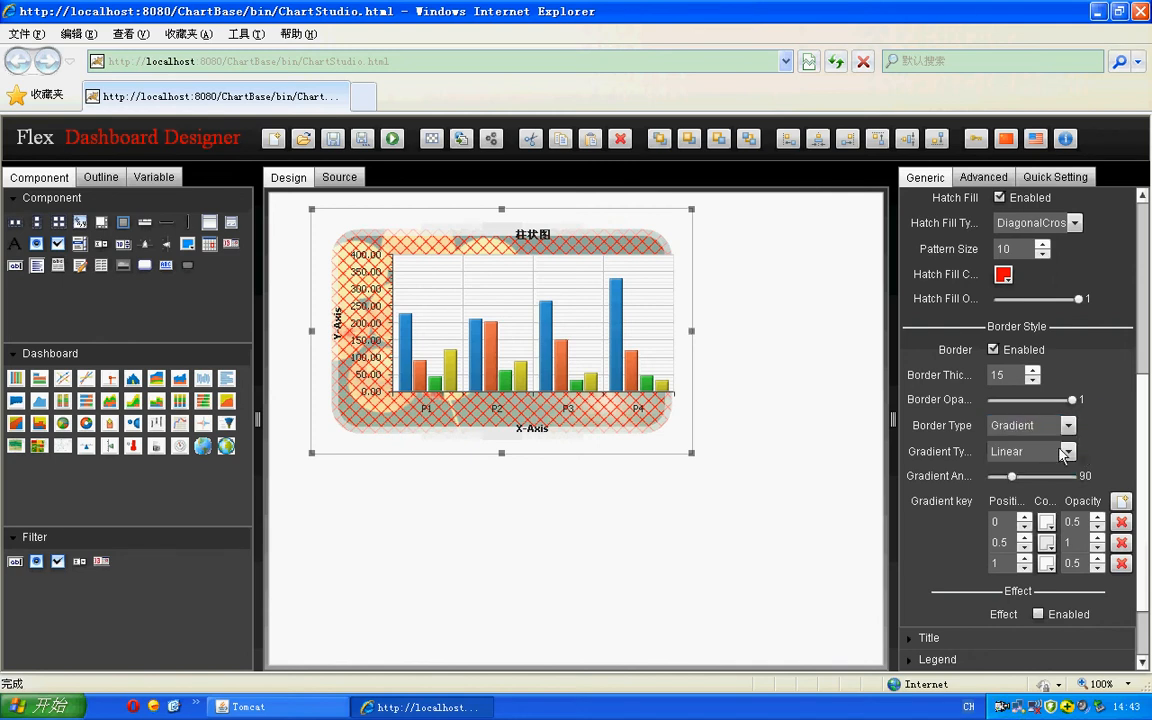
left_click(1040, 425)
left_click(1047, 456)
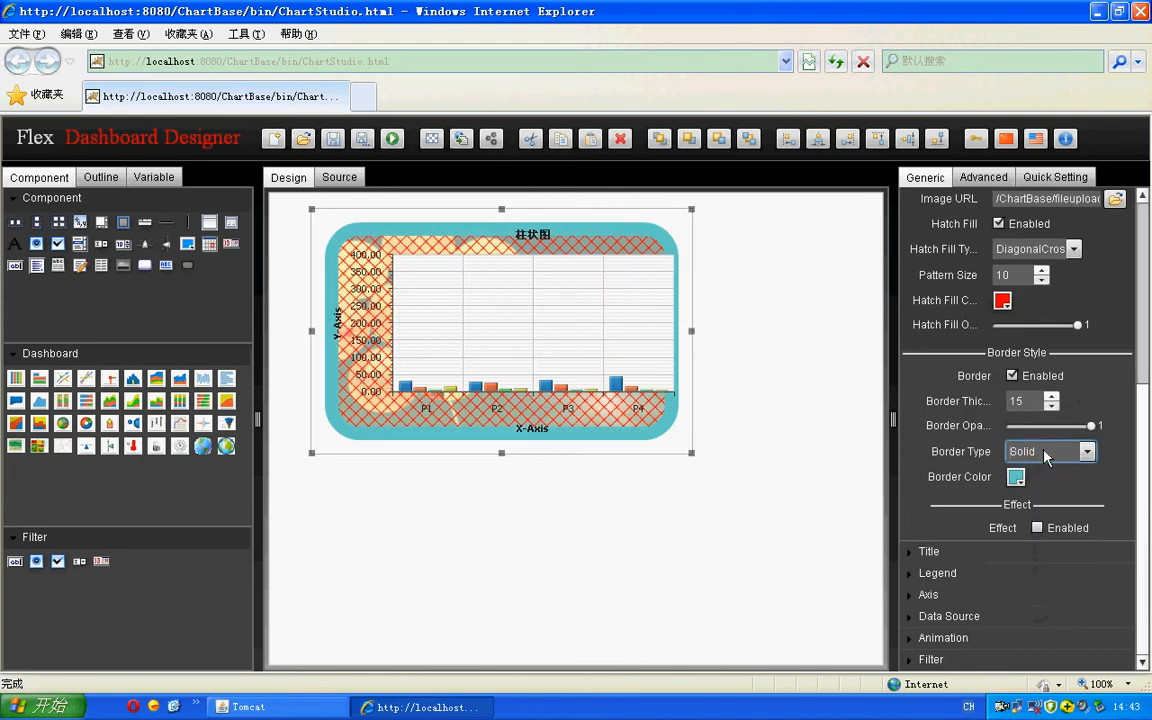
left_click(1016, 477)
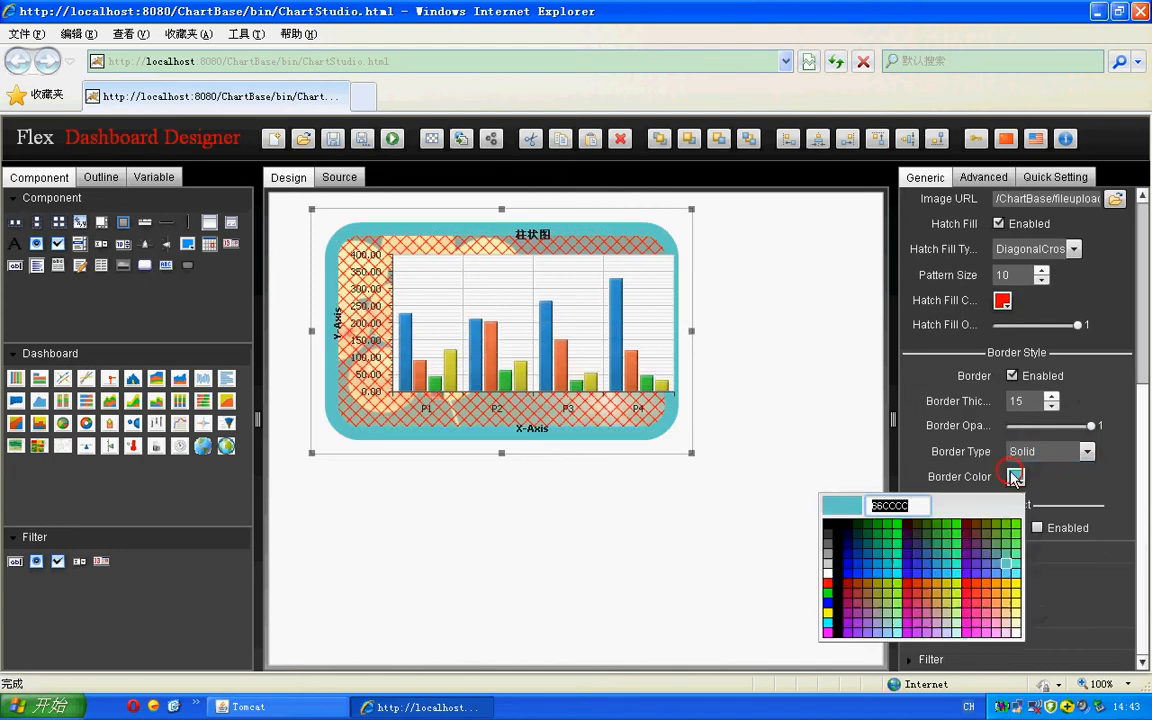
left_click(1005, 544)
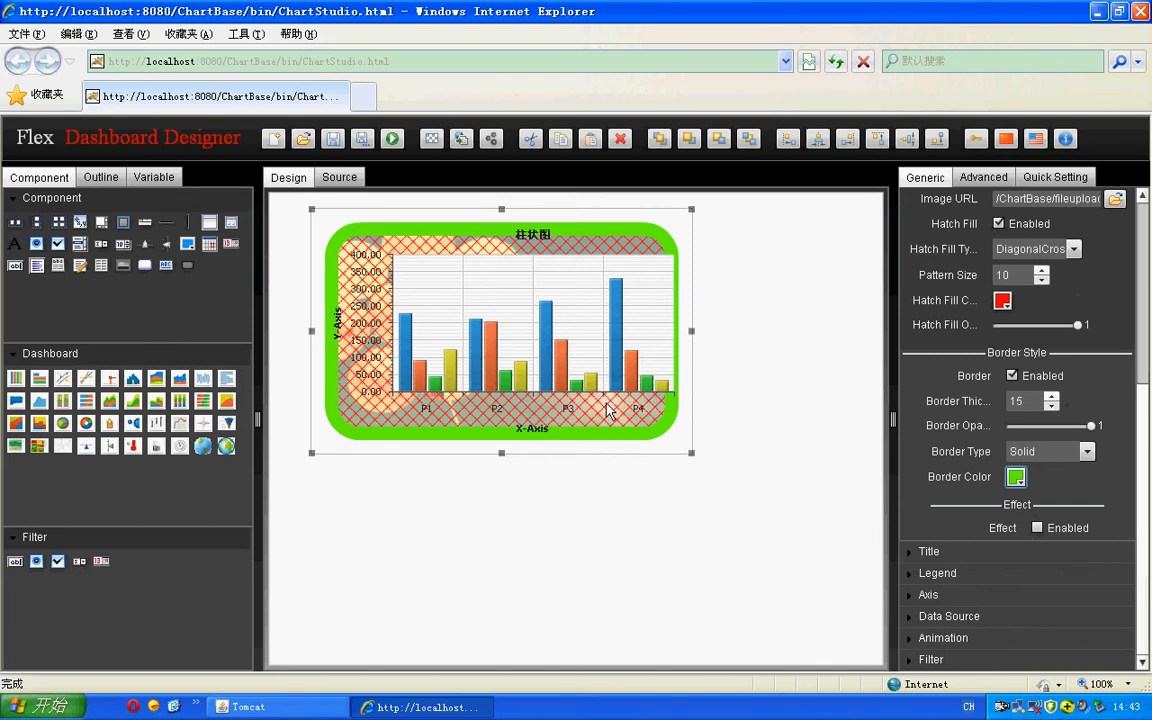
- Switch the chart's border type back to Gradient
left_click(1085, 452)
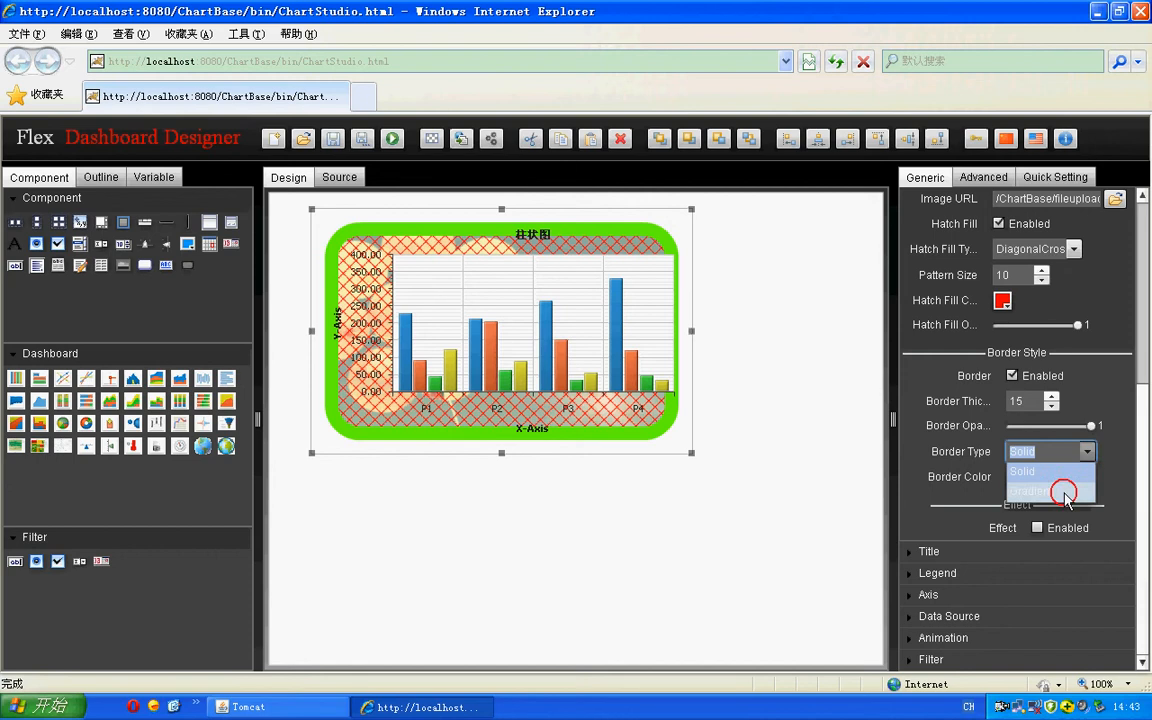
left_click(1064, 492)
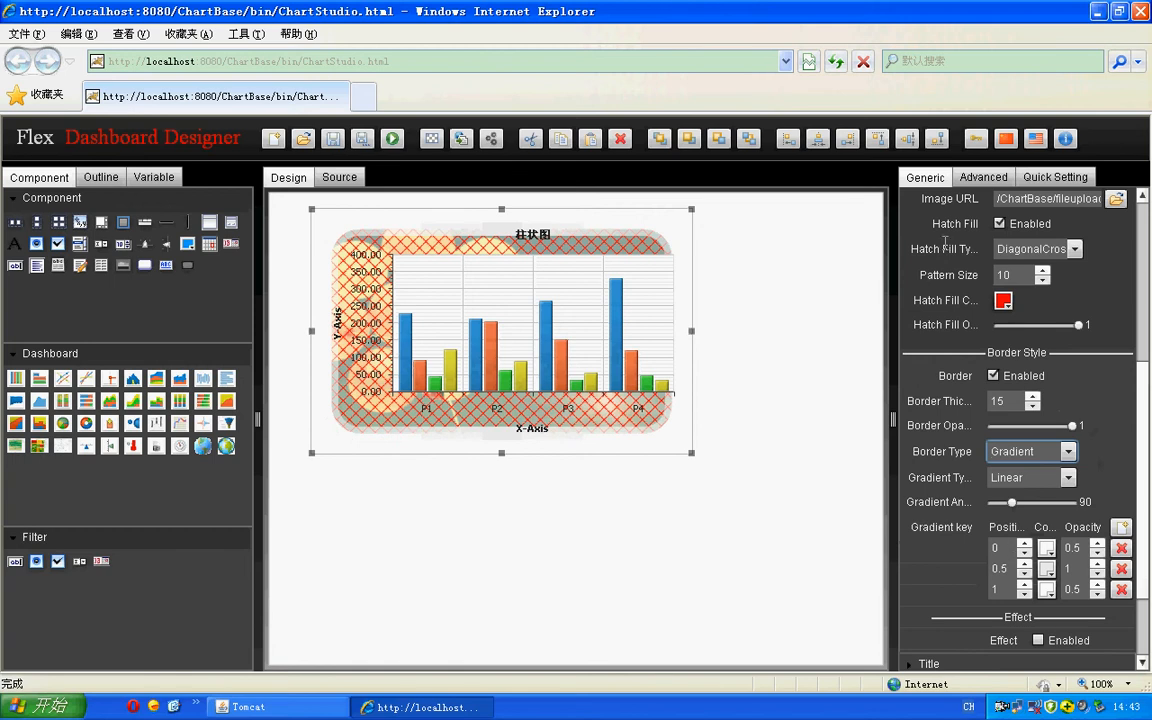
scroll(970, 290, "up", 3)
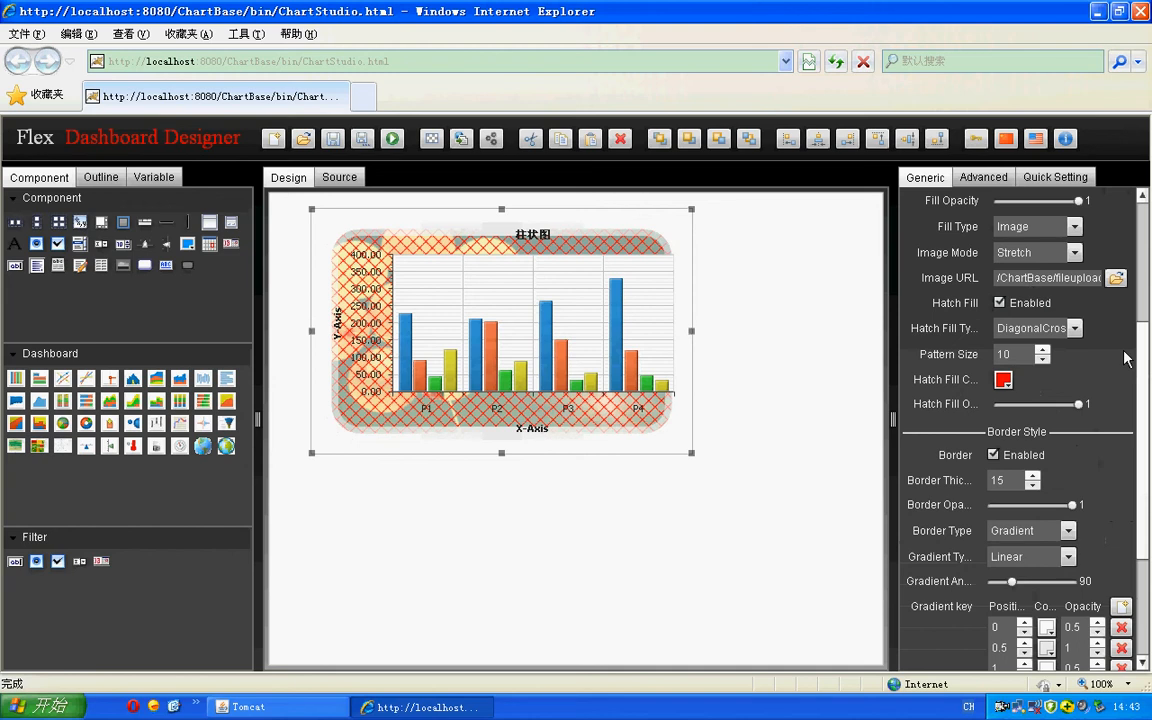
- Enable effects for the chart background and turn on Blur and Drop Shadow
left_click_drag(1141, 343, 1141, 425)
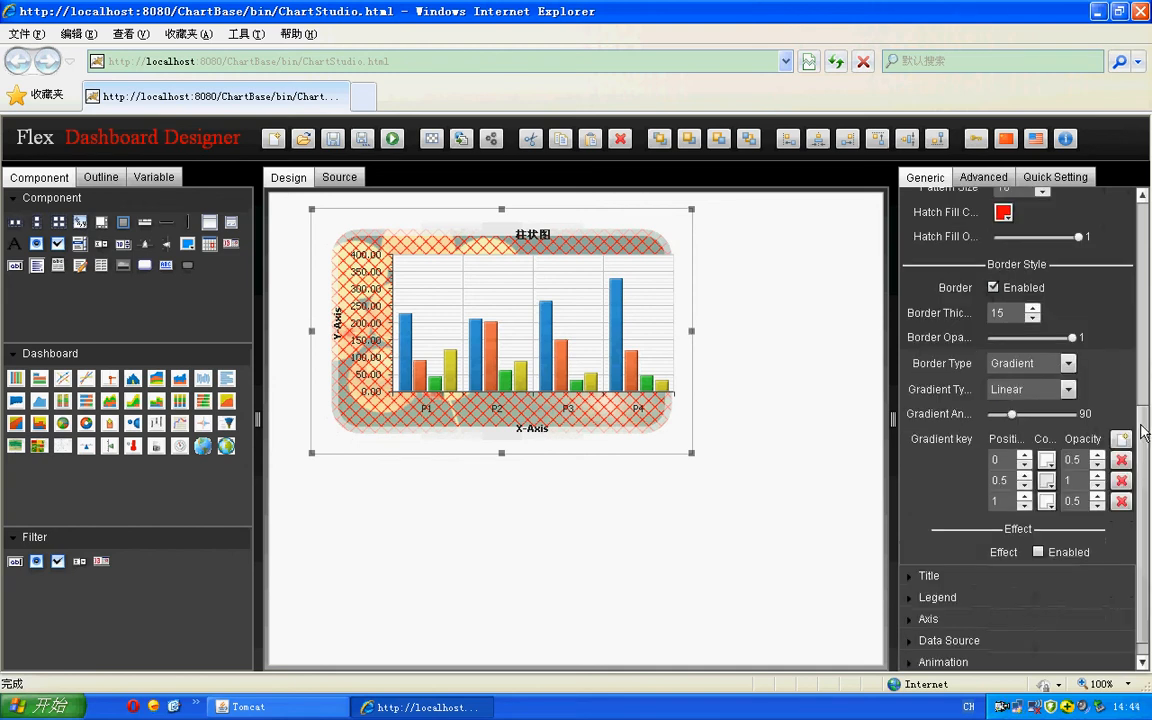
left_click(1038, 553)
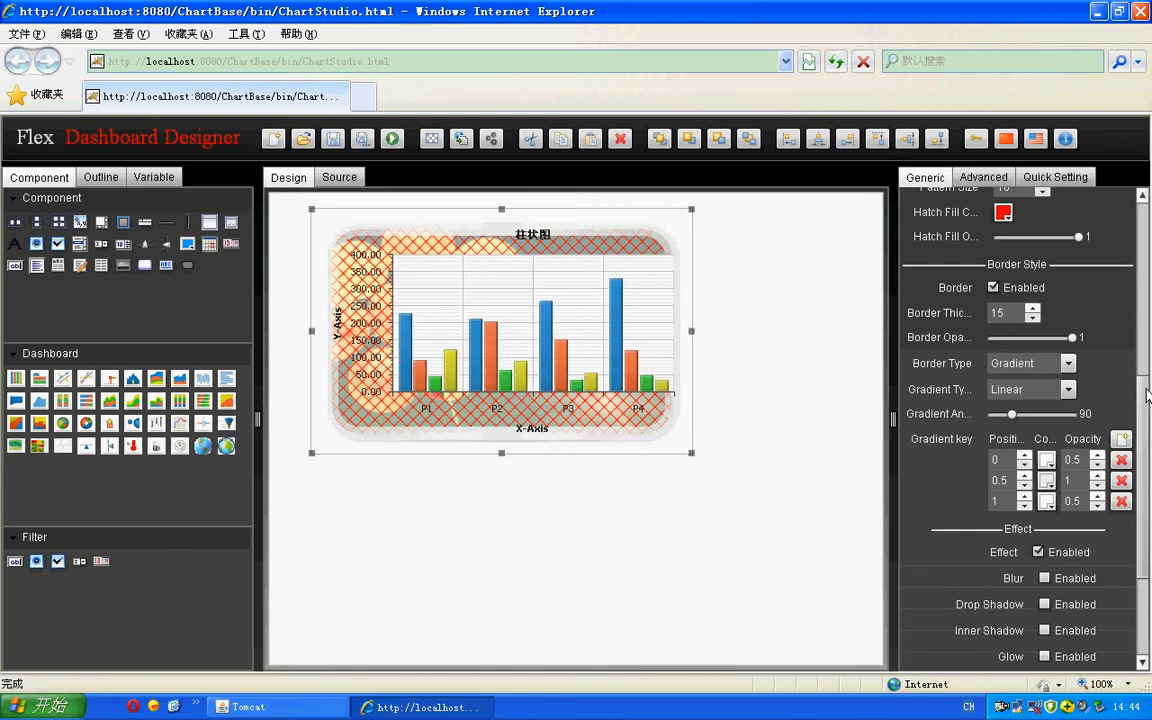
scroll(1097, 435, "down", 3)
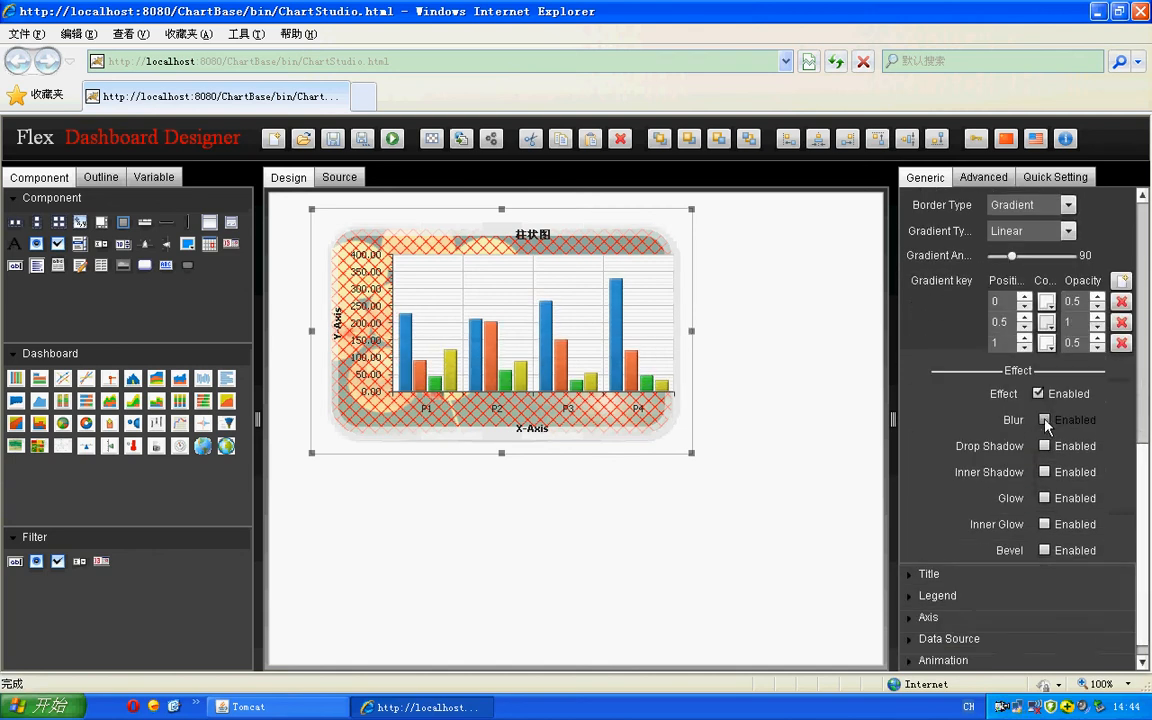
left_click(1044, 420)
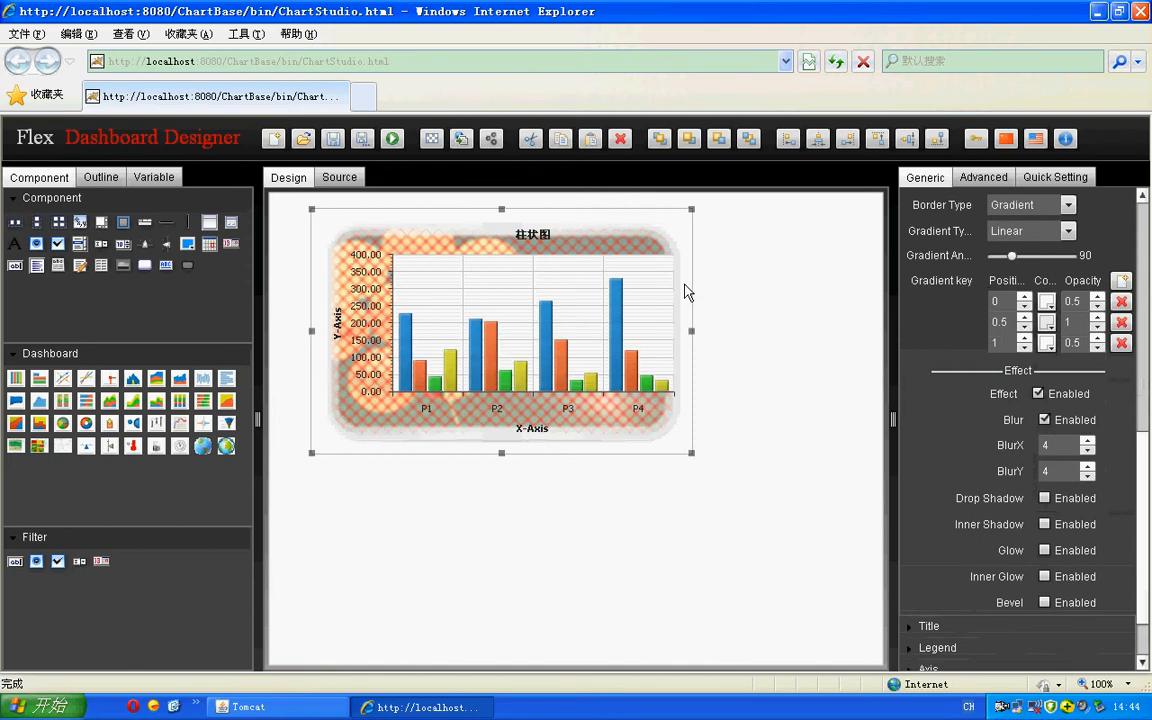
left_click(1045, 498)
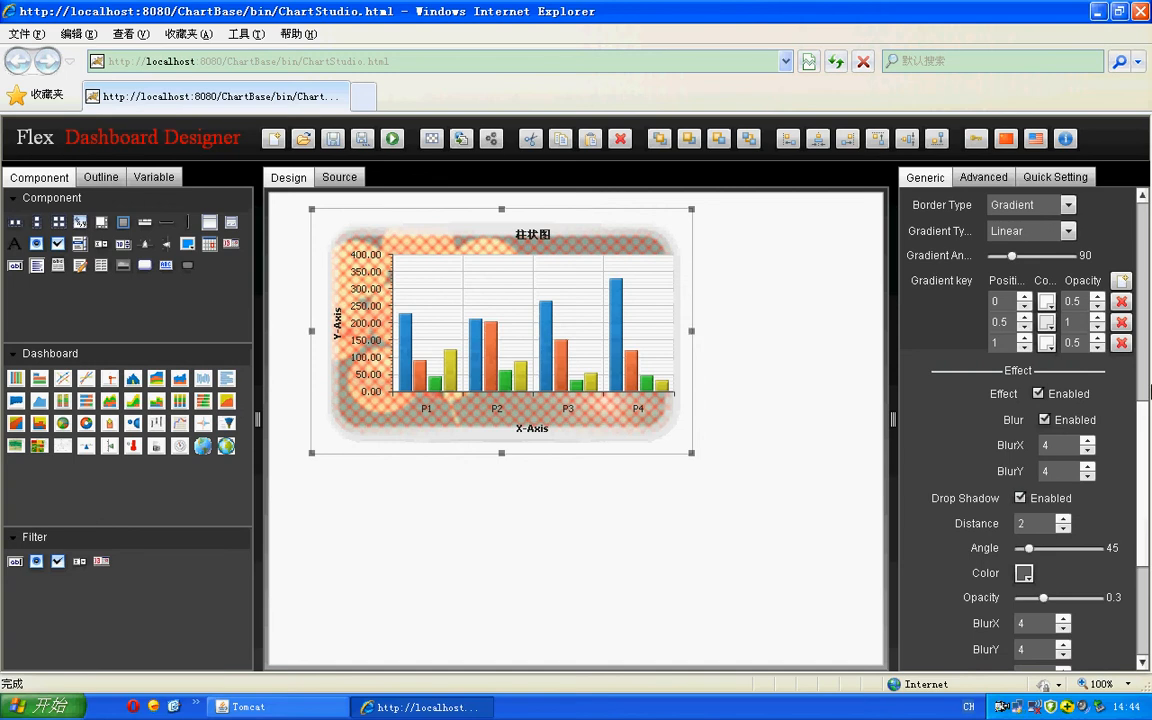
- Set the chart's border thickness to 1
scroll(996, 303, "up", 5)
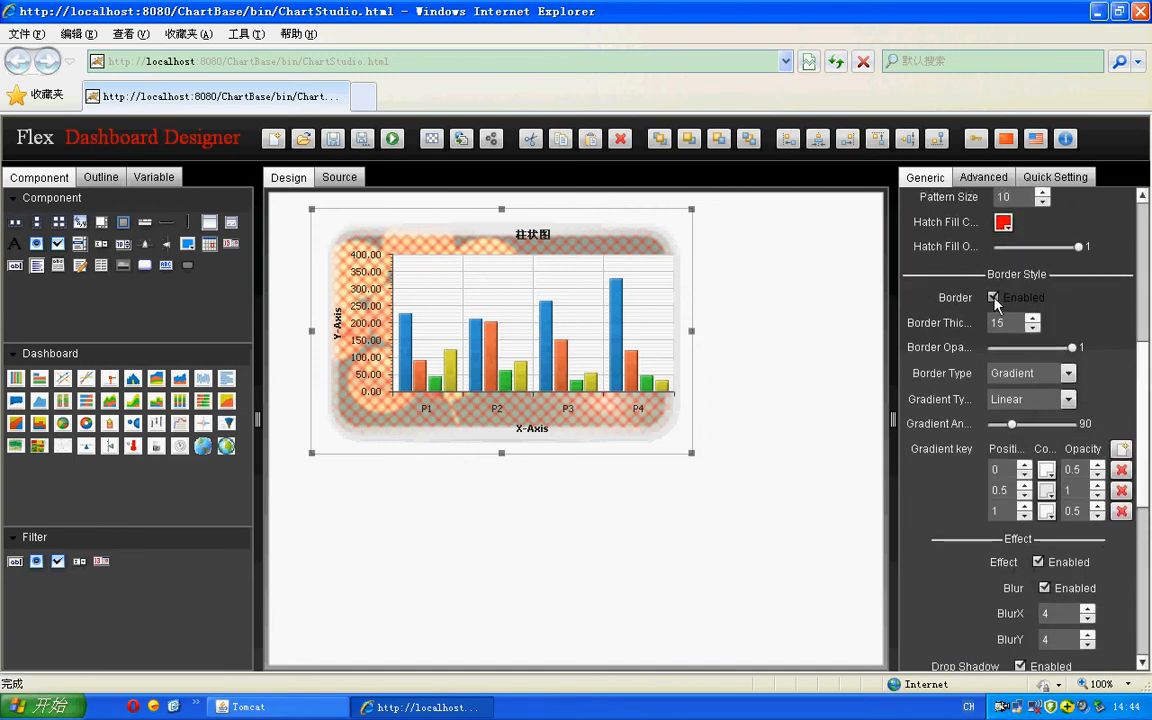
double_click(999, 323)
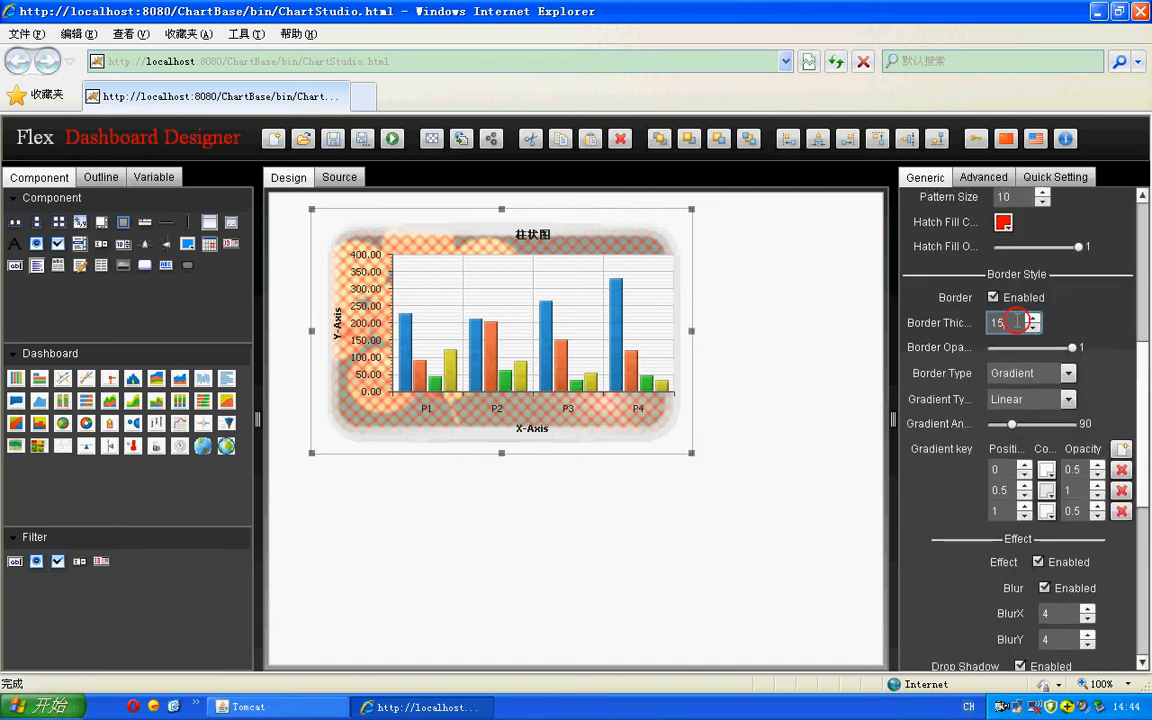
type("1")
- Set the drop shadow's distance to 10
left_click(1145, 374)
left_click_drag(1145, 374, 1147, 442)
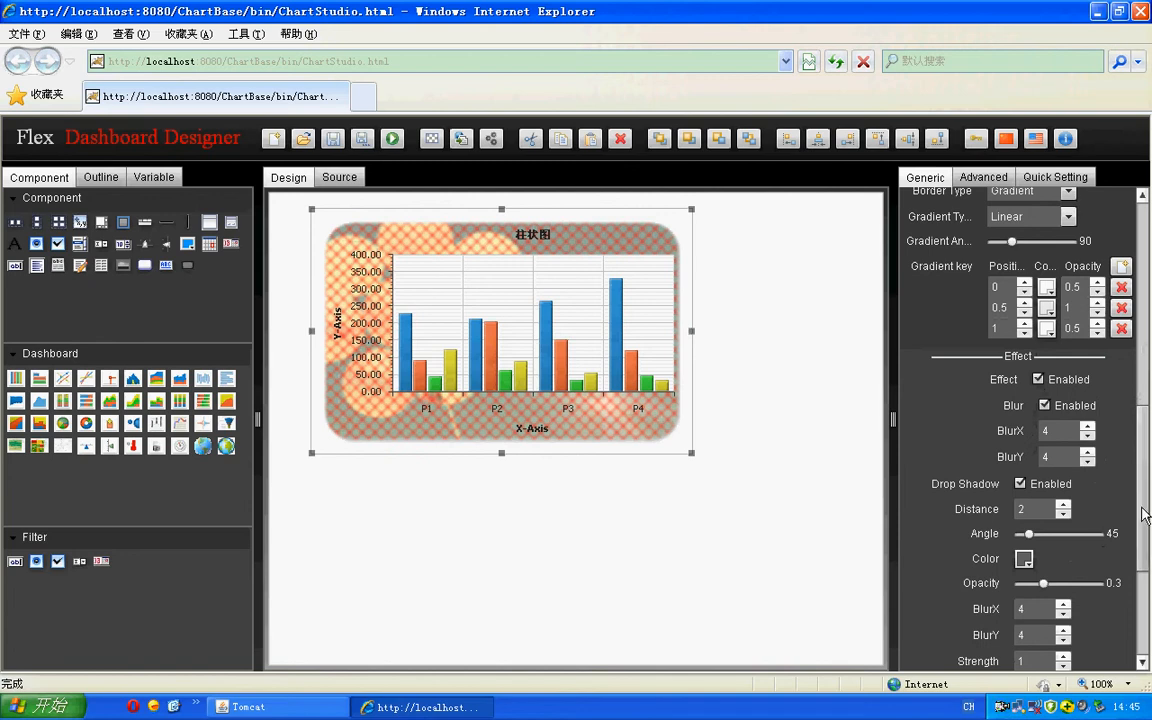
left_click(1037, 509)
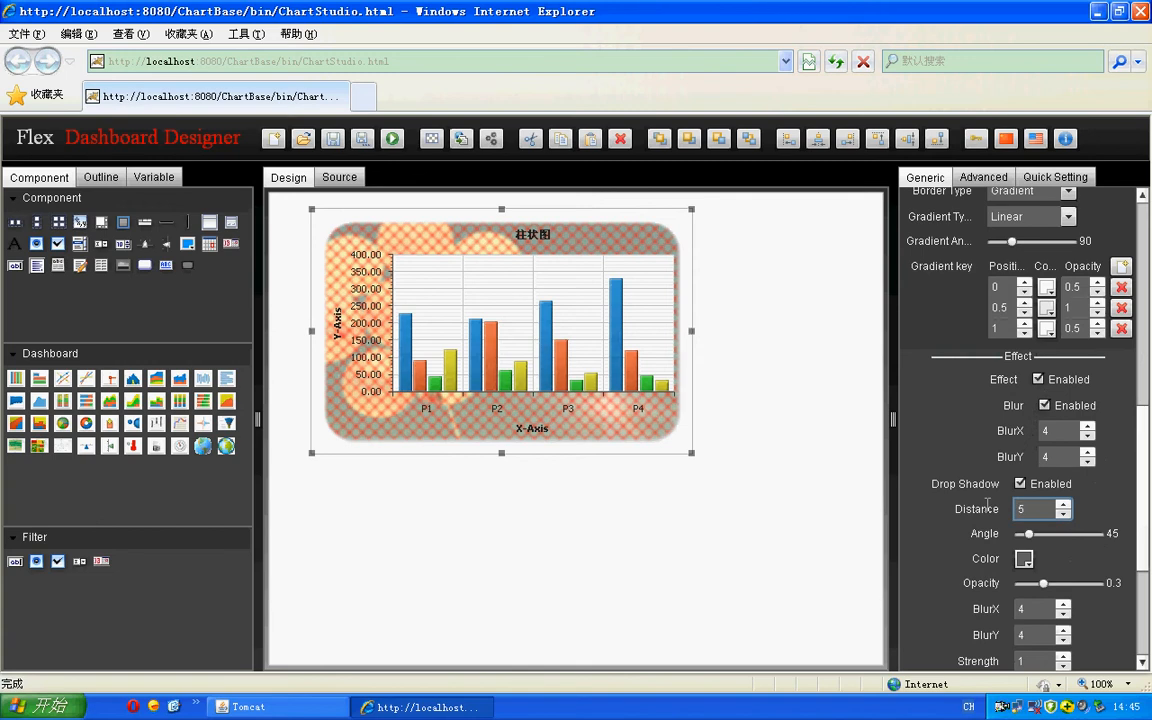
type("5")
key("BackSpace")
type("10")
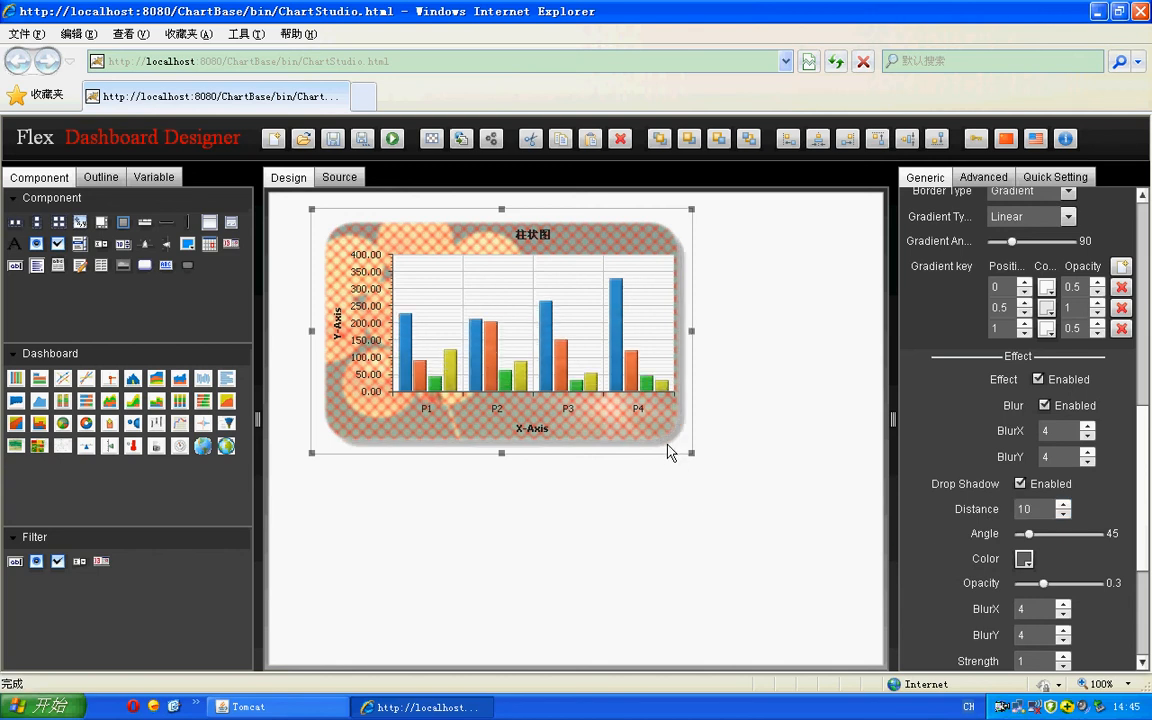
- Set the drop shadow's angle to 0 and its colour to green 66FF00
mouse_move(1029, 534)
left_mouse_down()
mouse_move(1082, 537)
mouse_move(990, 540)
mouse_move(1080, 536)
mouse_move(1010, 535)
left_mouse_up()
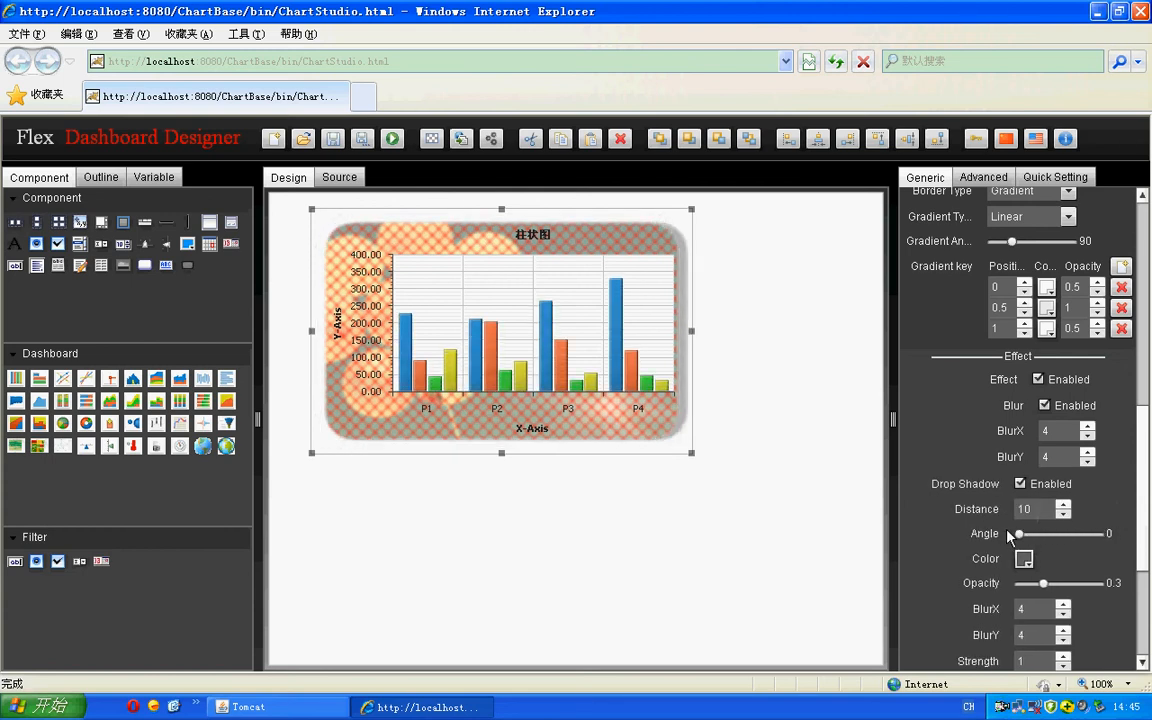
left_click(1023, 558)
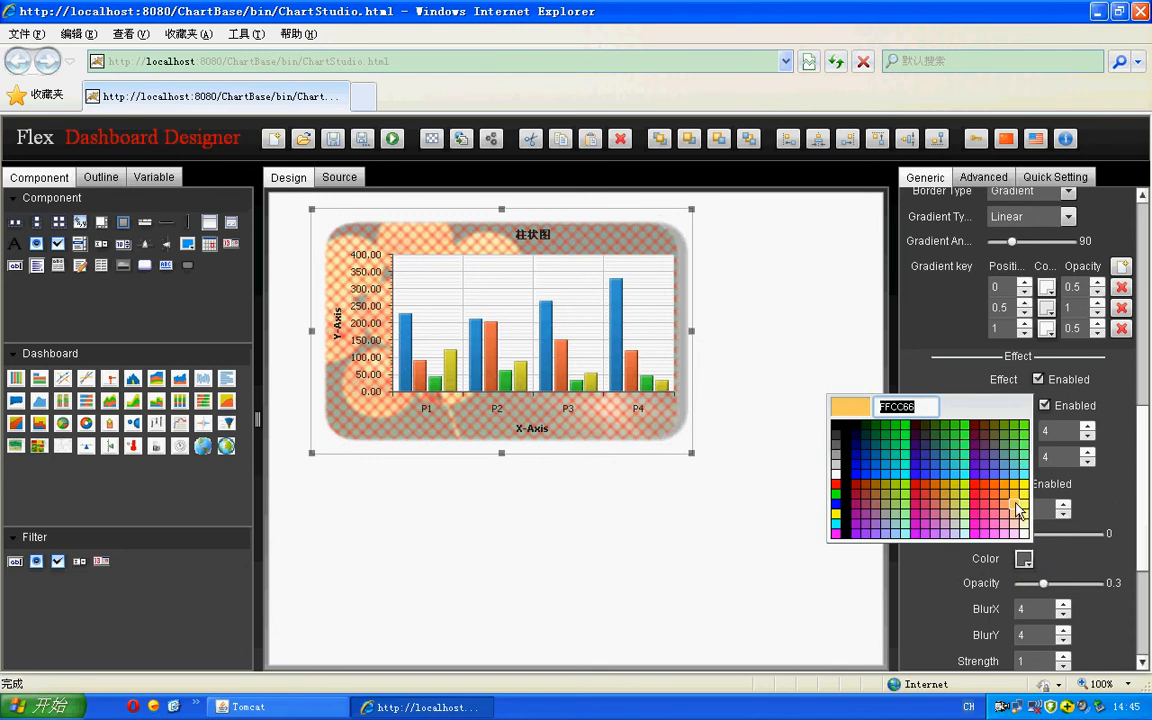
left_click(1024, 427)
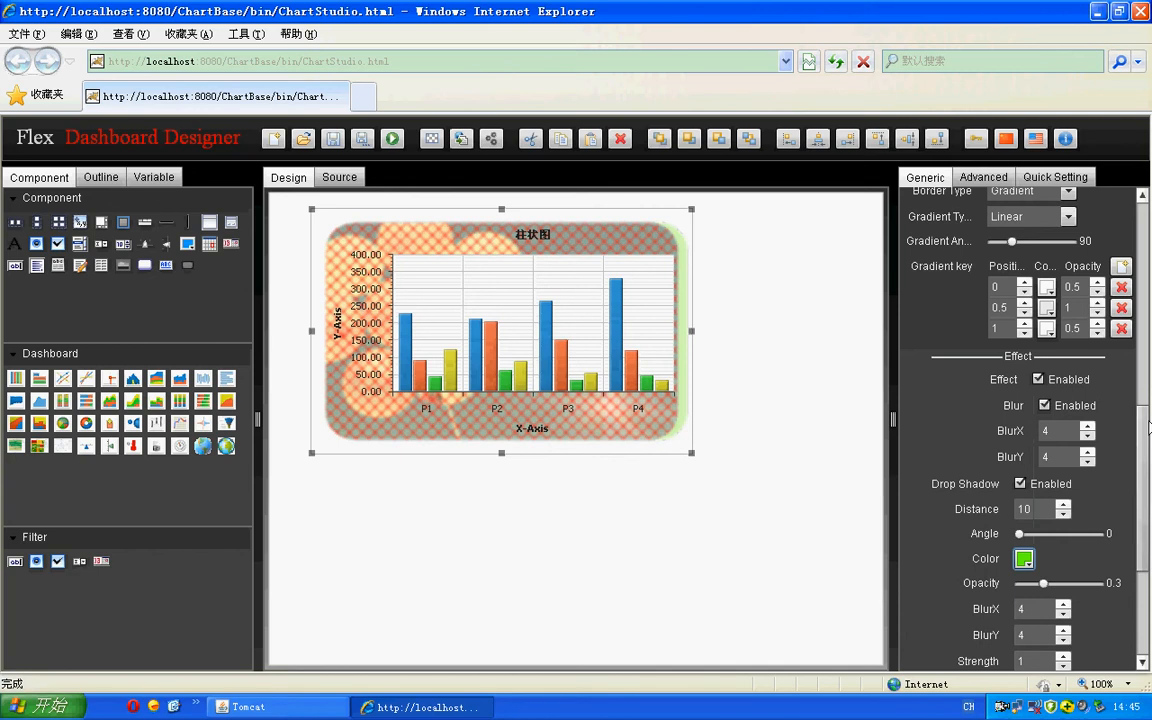
- Set the drop shadow's BlurX to 2, and select its BlurY and Strength values for editing
left_click(1143, 457)
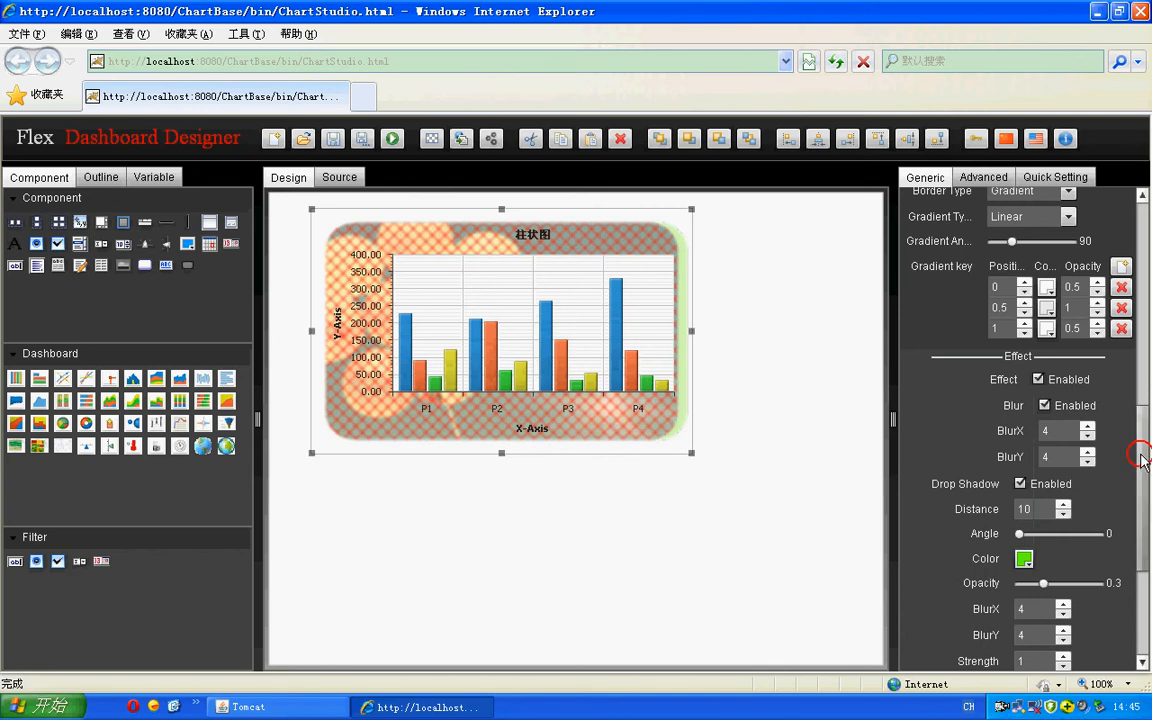
left_click_drag(1143, 457, 1143, 527)
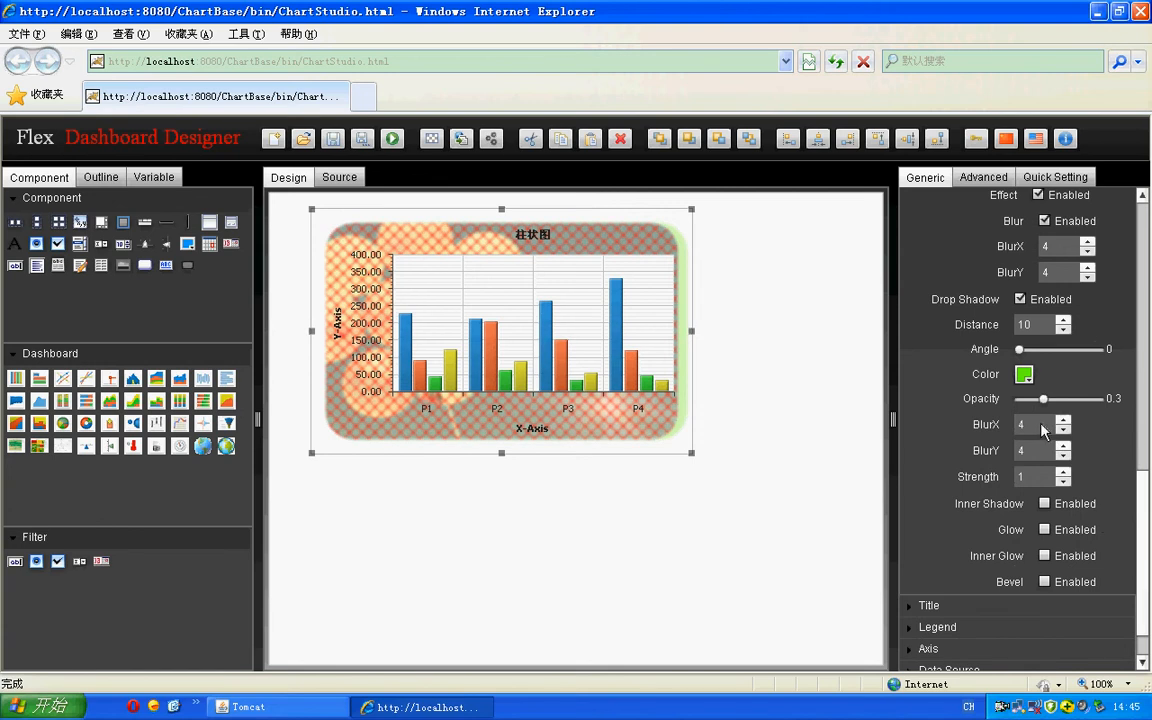
left_click_drag(1041, 425, 1002, 428)
type("20")
left_click_drag(1040, 452, 1002, 457)
left_click(1038, 478)
- Replace the Drop Shadow and Blur effects on the chart background with Inner Shadow
left_click(1021, 299)
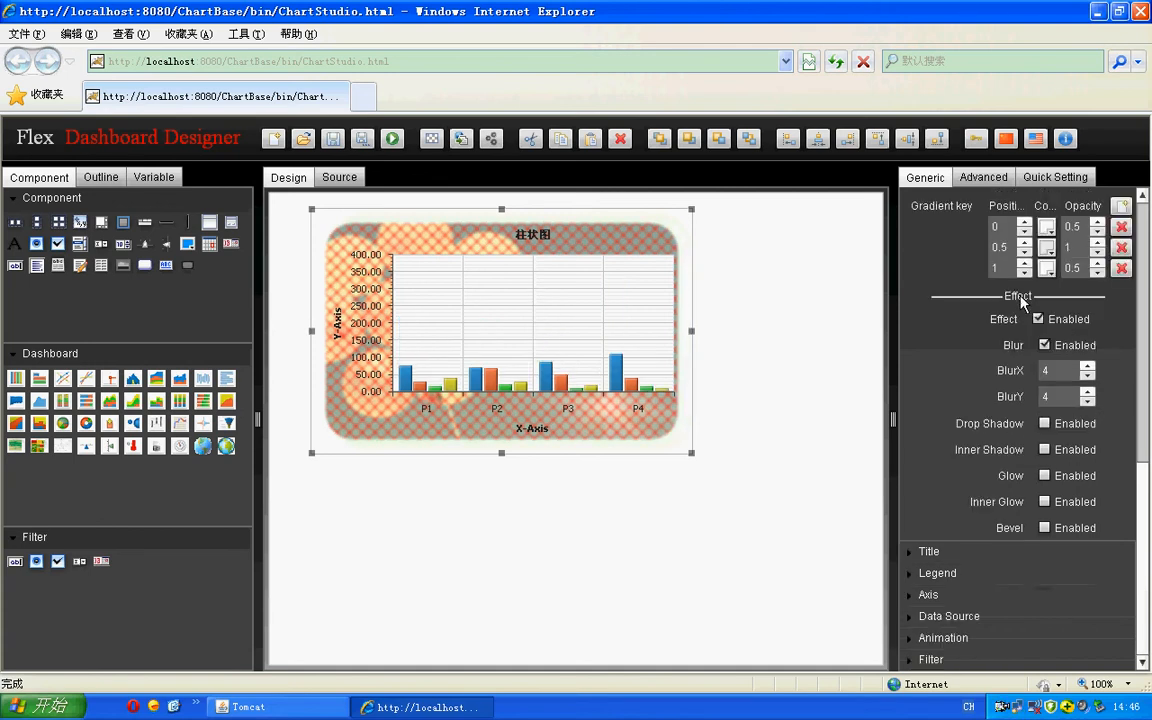
left_click(1045, 345)
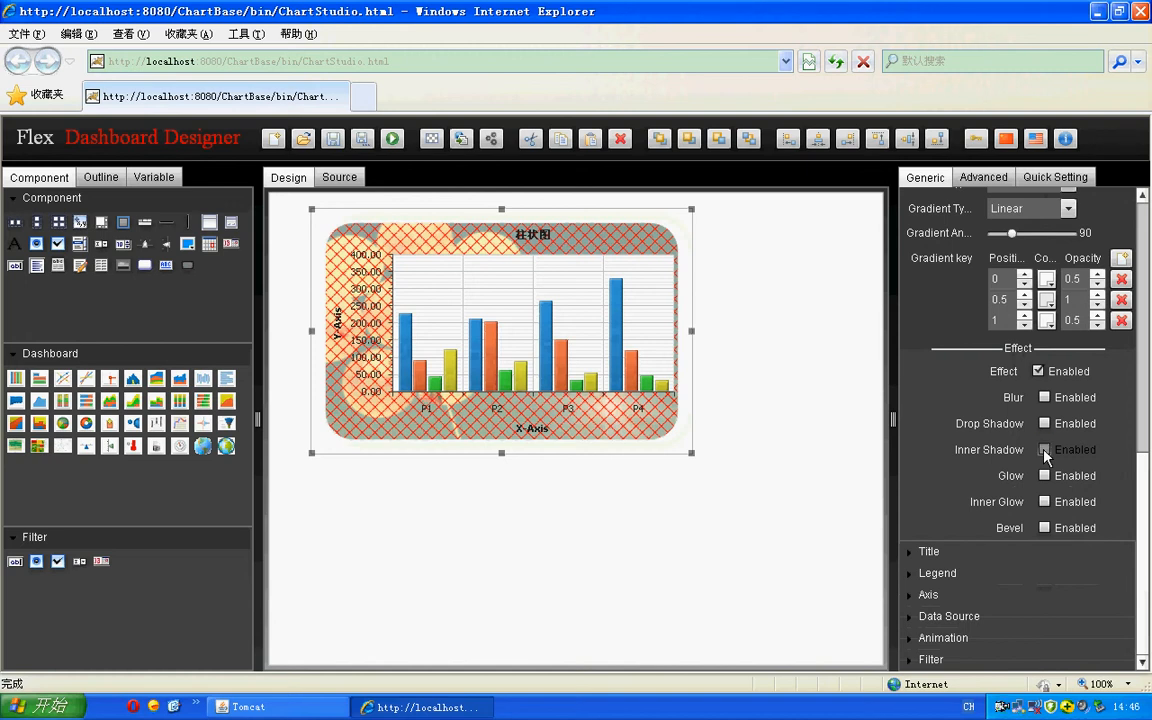
left_click(1045, 451)
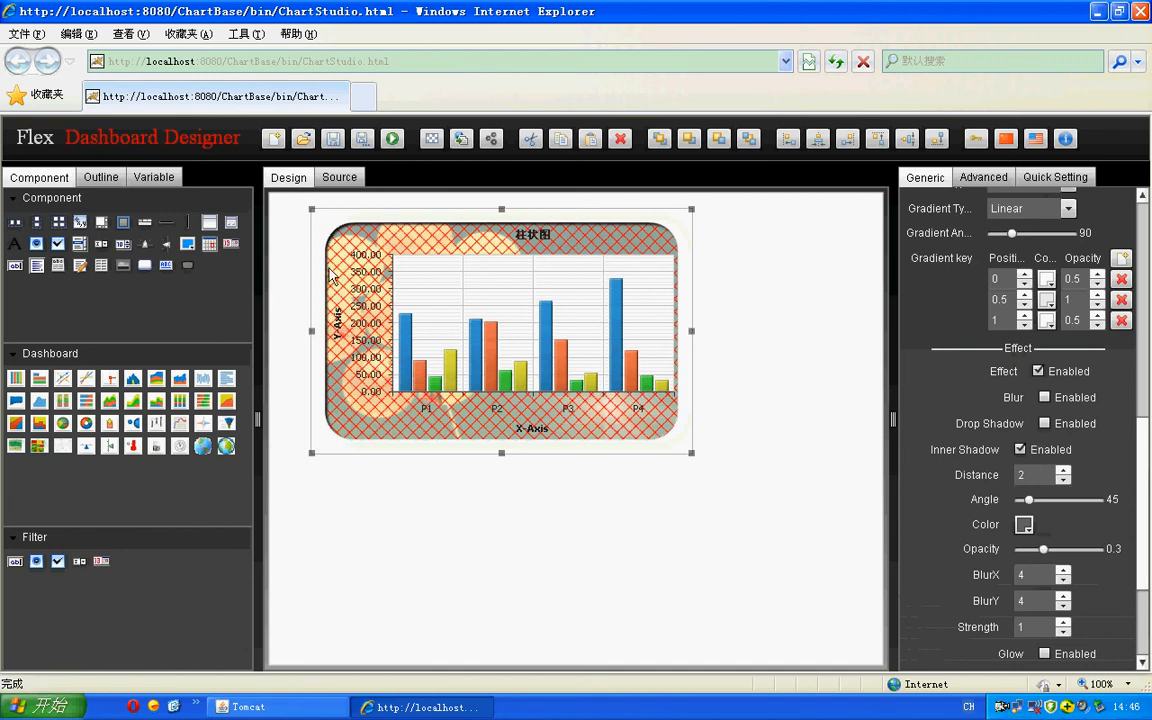
- Set the inner shadow's distance to 20 and apply it by deselecting the chart
left_click(1038, 475)
type("20")
left_click(833, 516)
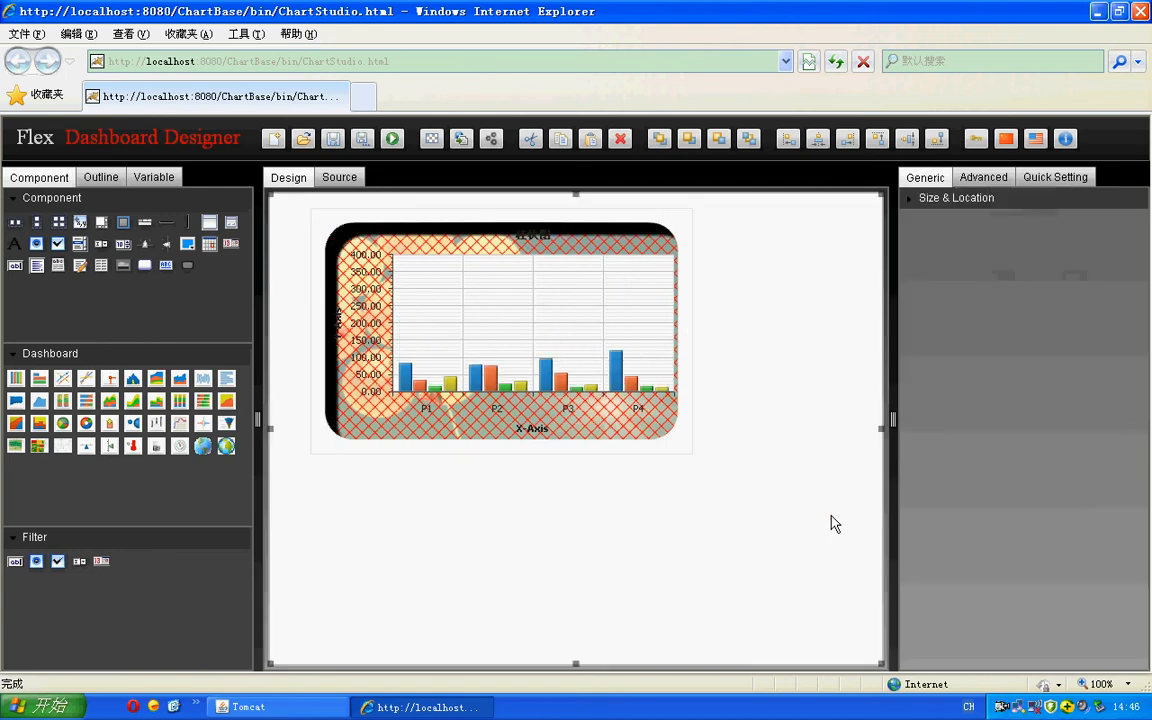
- Reselect the bar chart and change its inner shadow colour to green
left_click(532, 343)
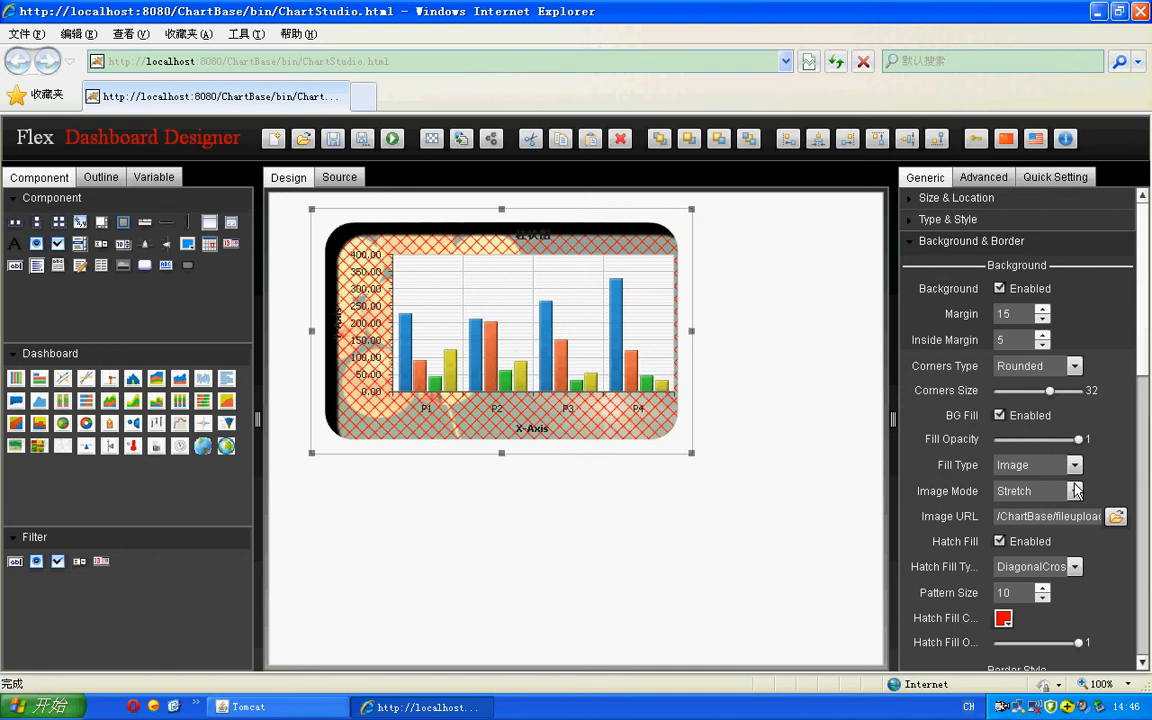
left_click_drag(1146, 333, 1149, 593)
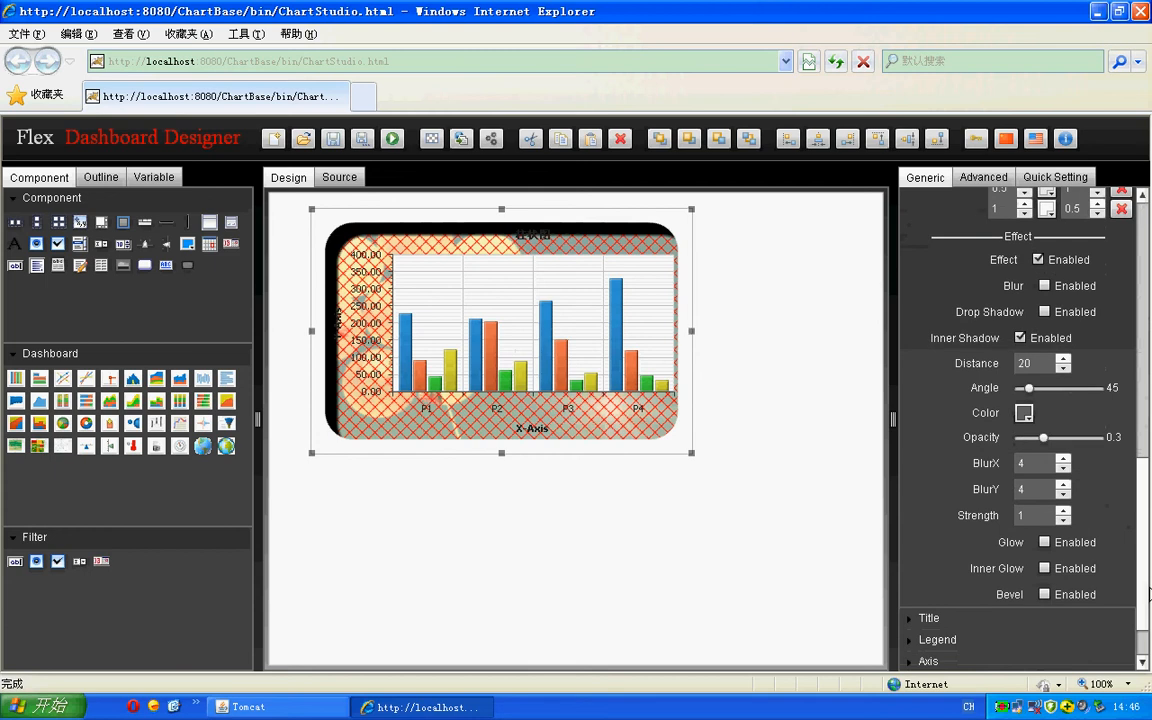
left_click(1024, 413)
left_click(880, 480)
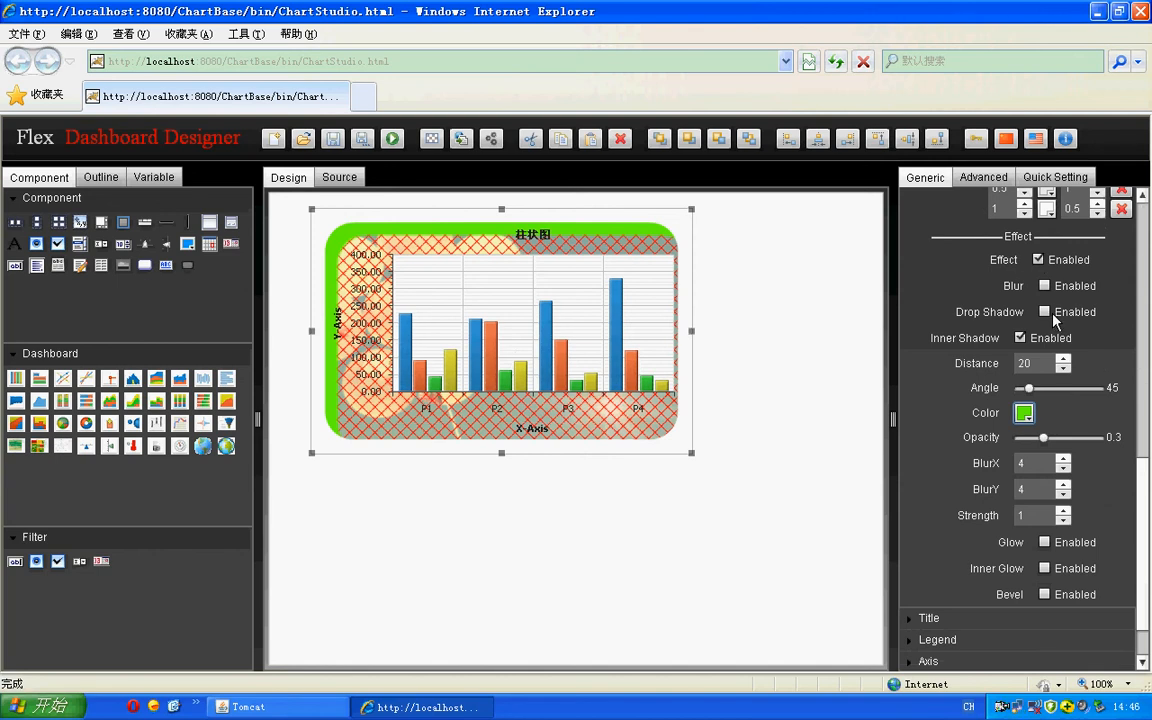
- Compare the chart background with and without Inner Shadow, leaving the effect turned off
left_click(1020, 338)
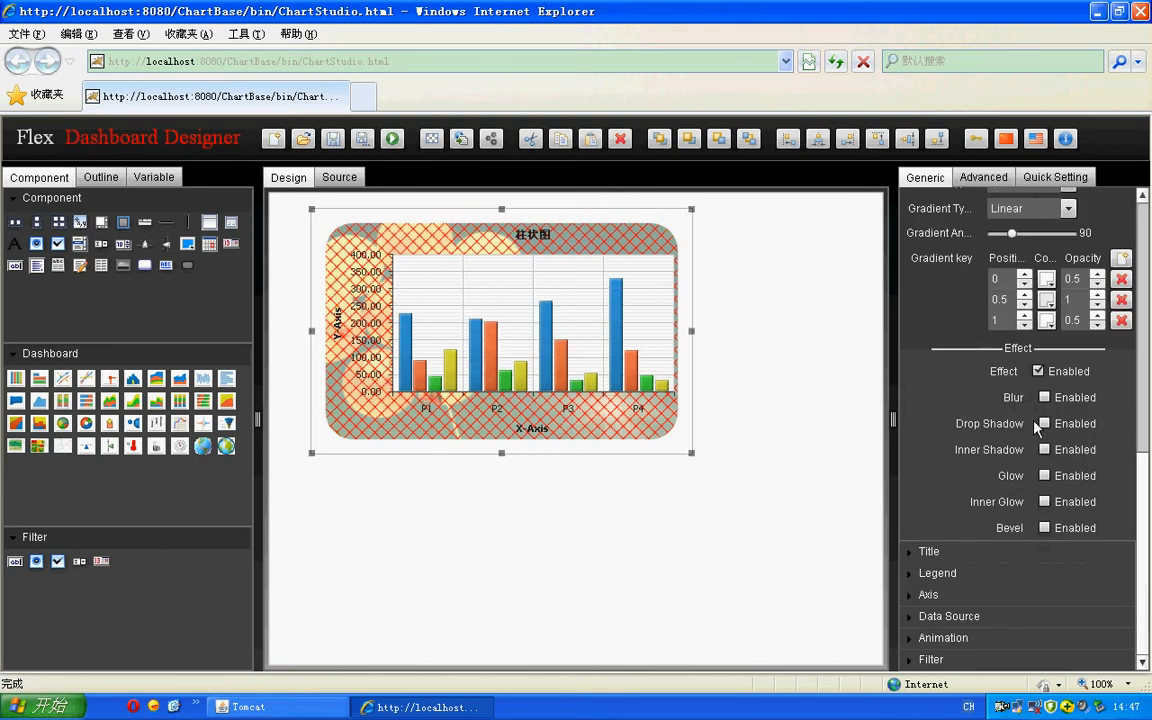
left_click(1045, 451)
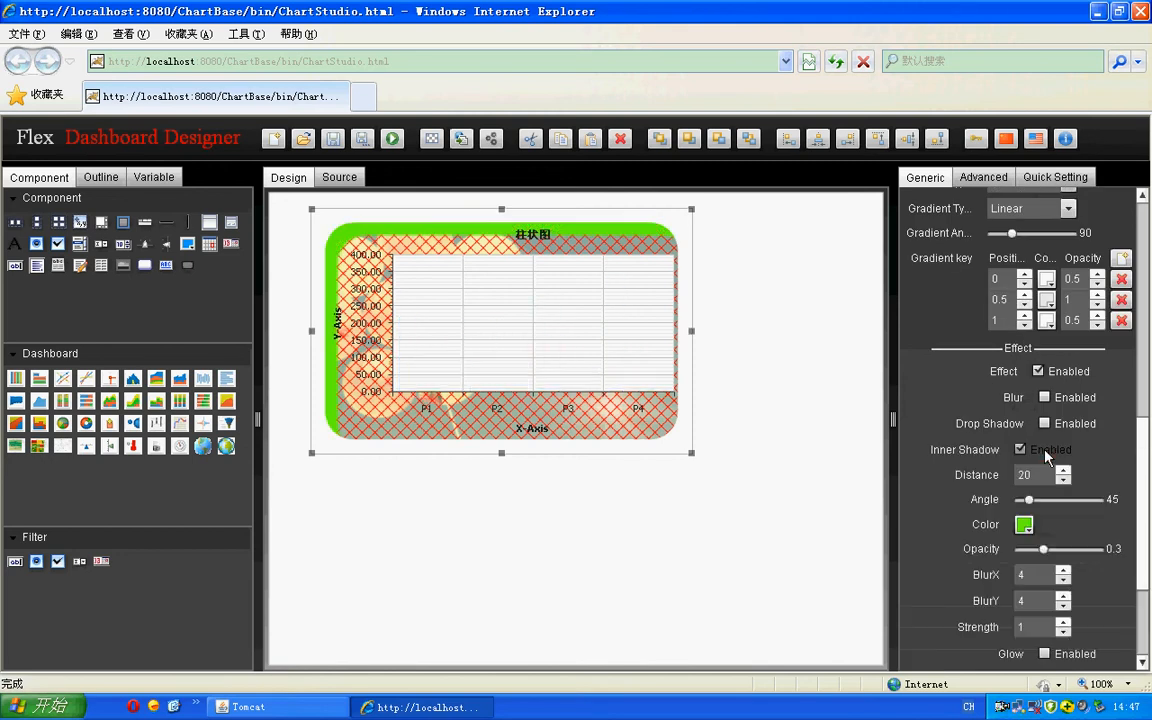
left_click(1020, 451)
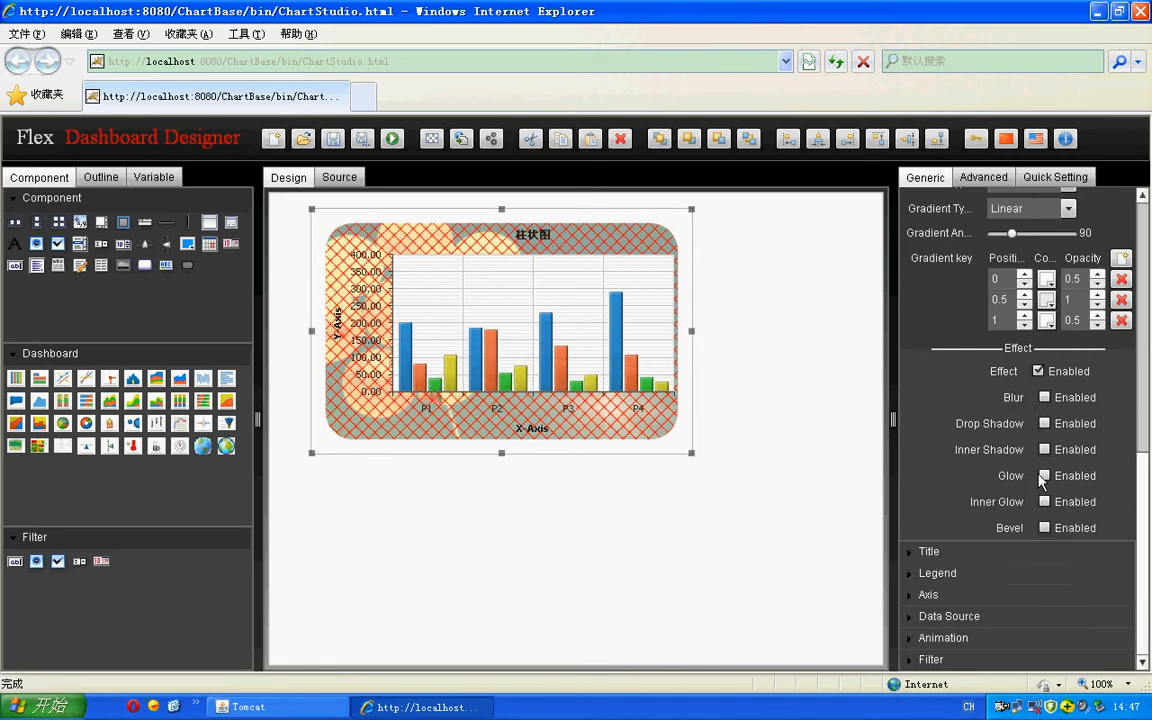
- Try the Glow and Inner Glow effects on the chart background, turning each one on and off
left_click(1023, 477)
left_click(1022, 476)
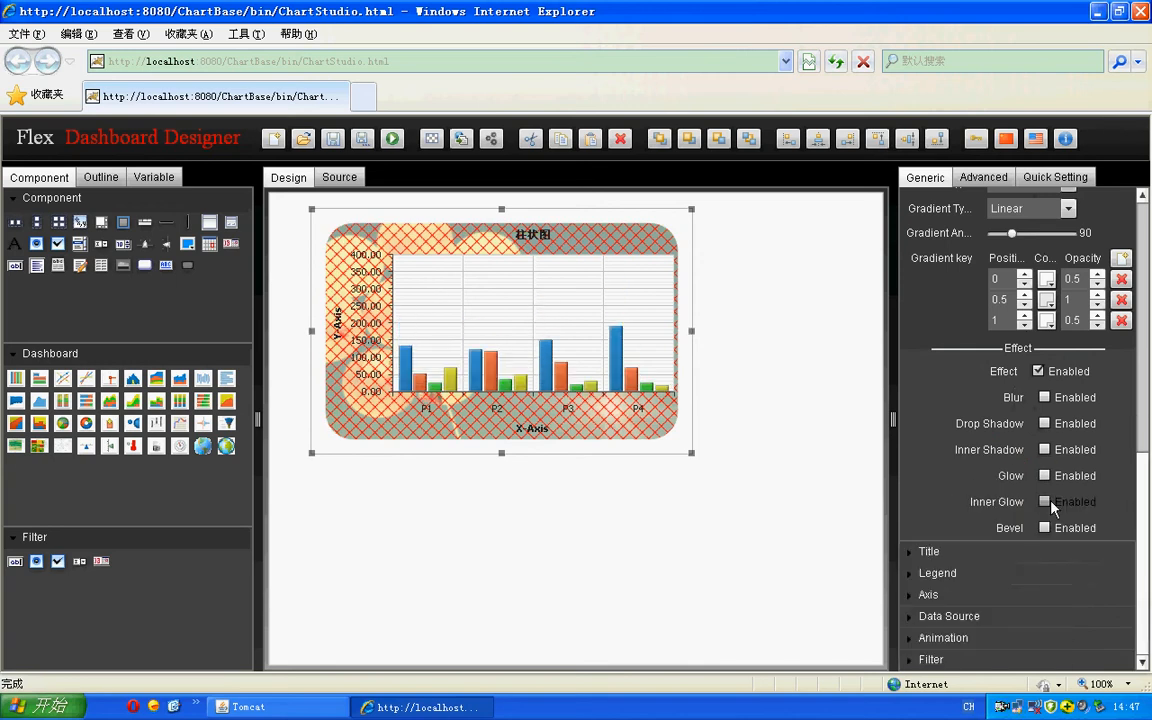
left_click(1025, 502)
left_click(1033, 504)
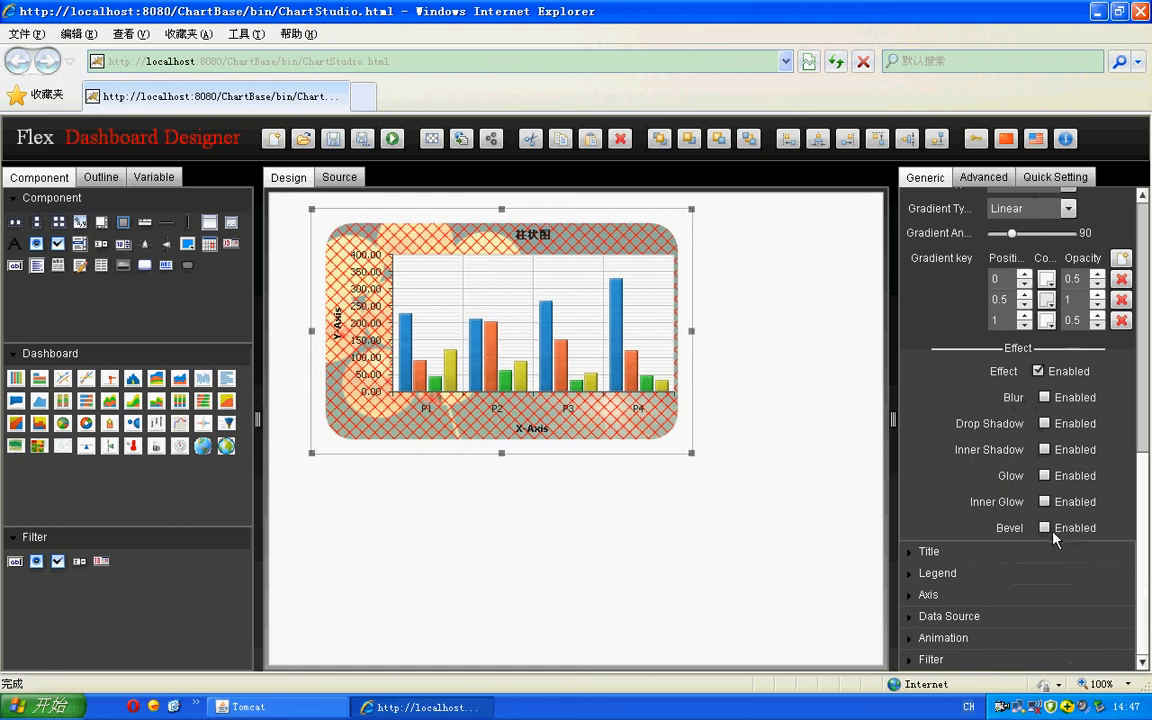
- Enable the Bevel effect for the chart background
left_click(1045, 528)
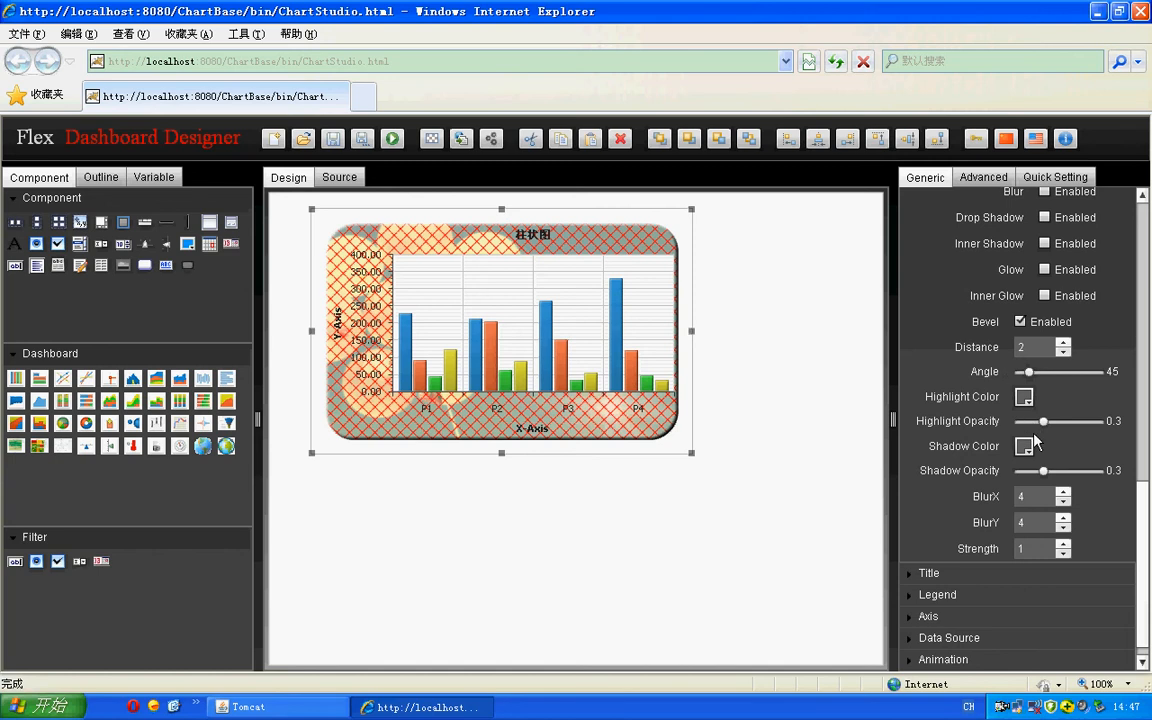
- Set the Bevel effect's distance to 10 and reselect the bar chart
scroll(1034, 430, "up", 2)
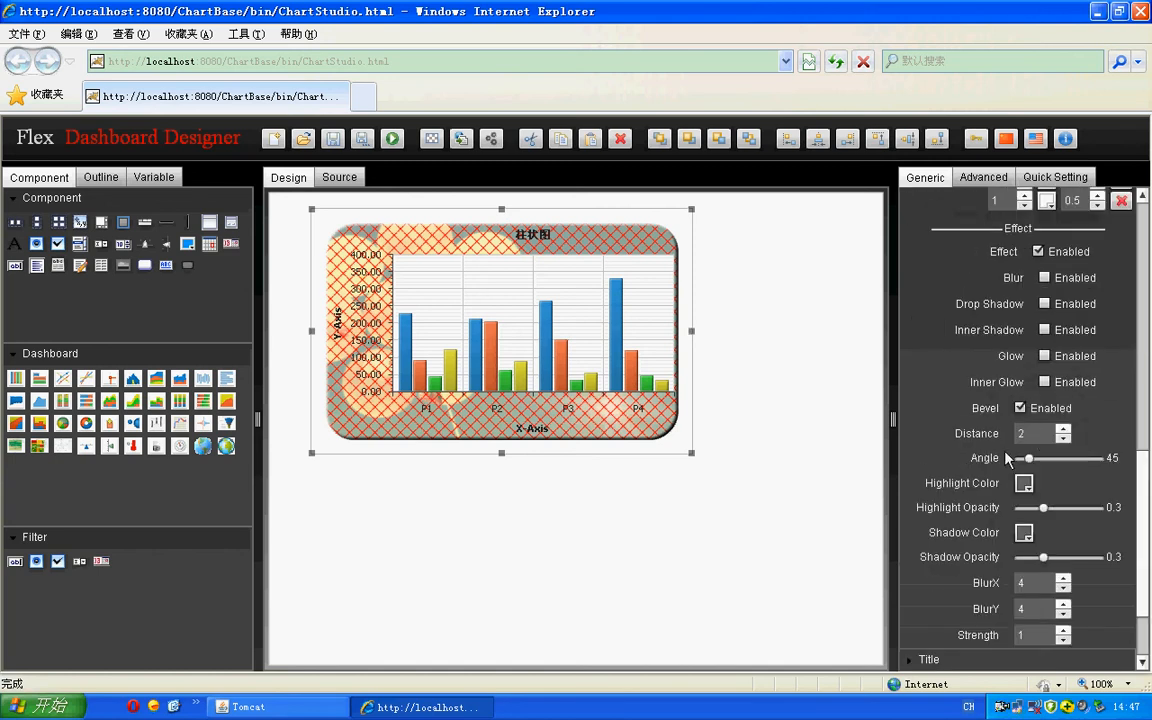
left_click_drag(1029, 435, 1003, 440)
type("10")
left_click(818, 519)
left_click(600, 405)
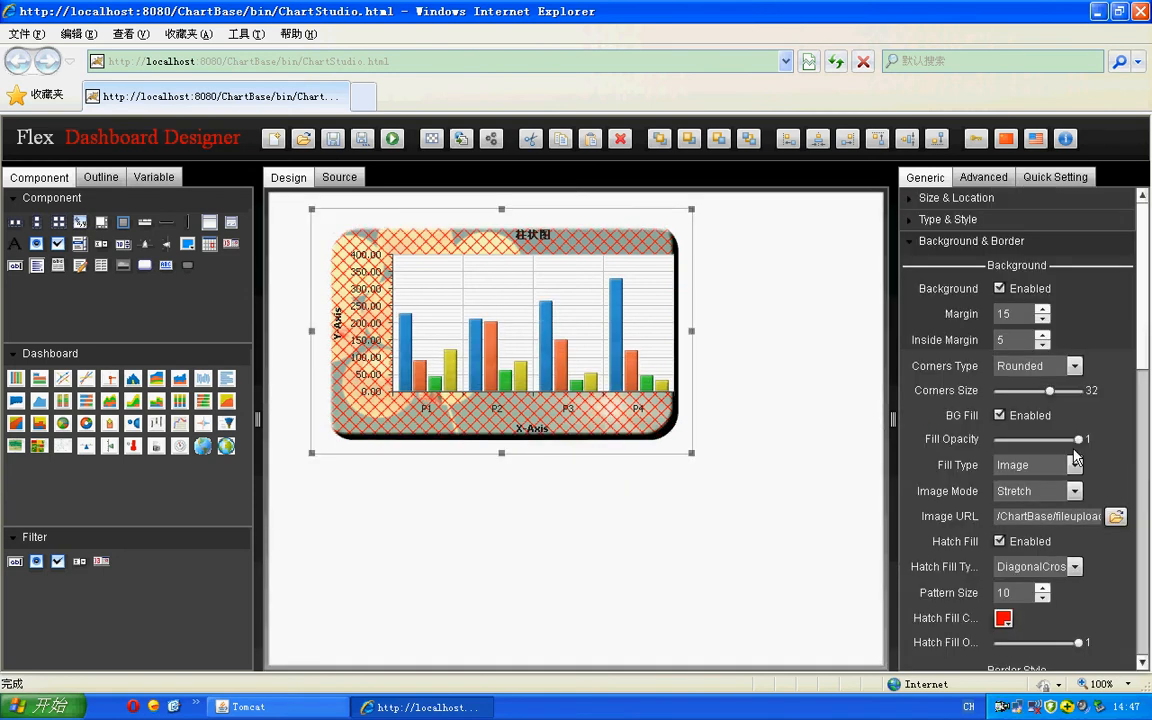
- Change the bevel angle of the chart background to 115
left_click_drag(1141, 341, 1145, 465)
scroll(1057, 492, "down", 10)
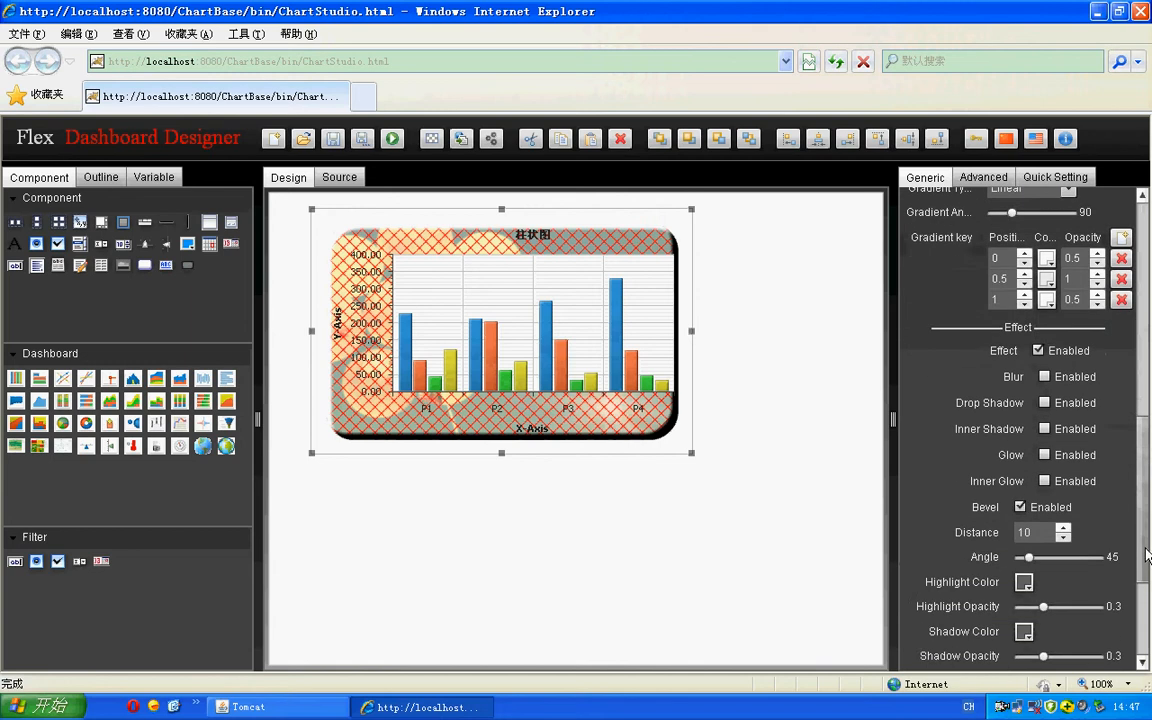
mouse_move(1033, 420)
left_mouse_down()
mouse_move(1071, 420)
mouse_move(1042, 420)
left_mouse_up()
- Set the bevel's highlight color to bright green and its shadow color to red
left_click(1021, 443)
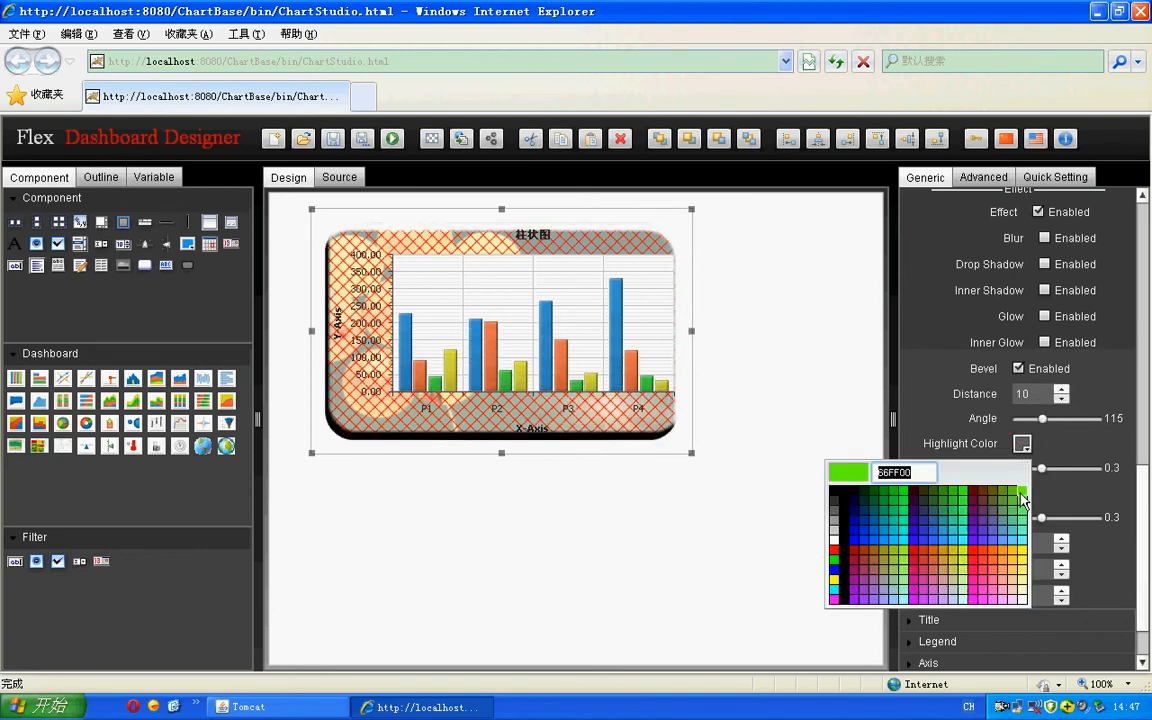
left_click(1020, 490)
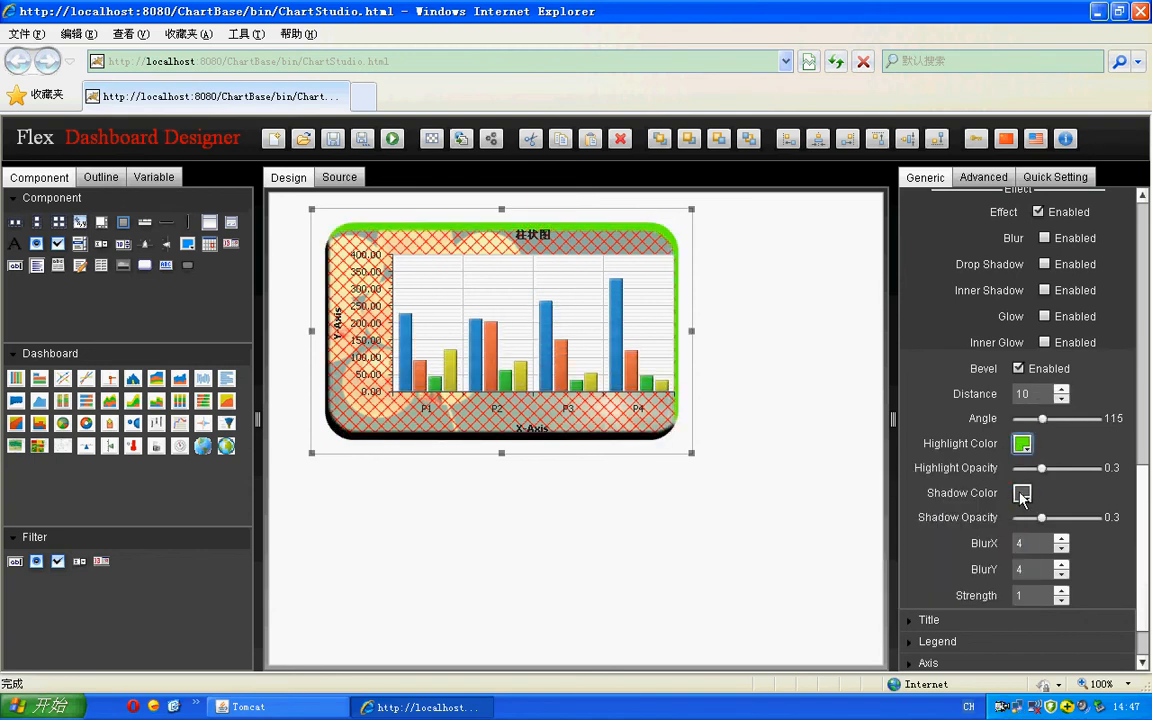
left_click(1020, 493)
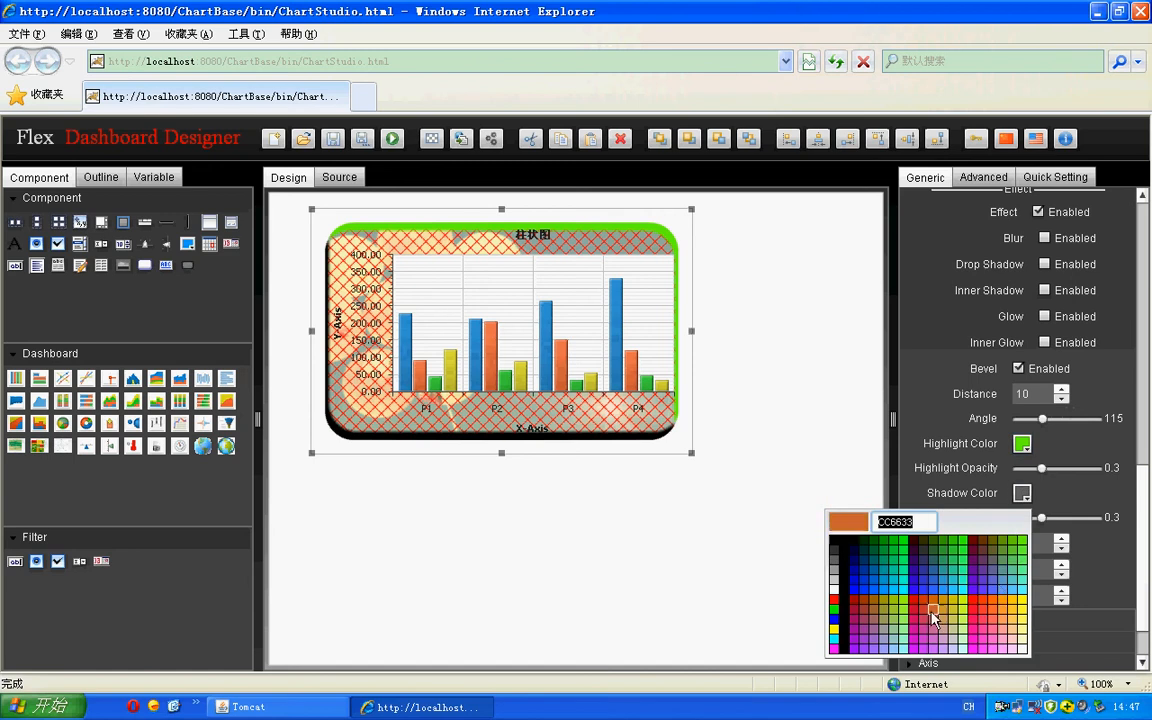
left_click(972, 603)
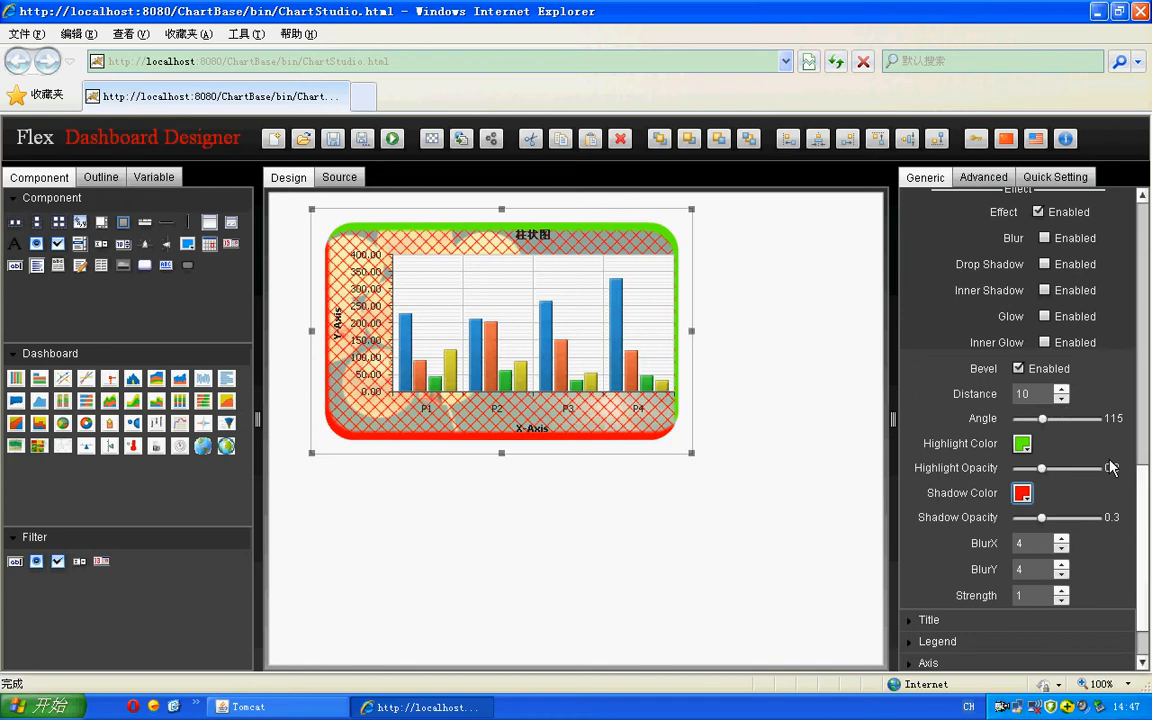
- Disable all effects for the chart background and close the Background & Border settings
scroll(1043, 402, "up", 5)
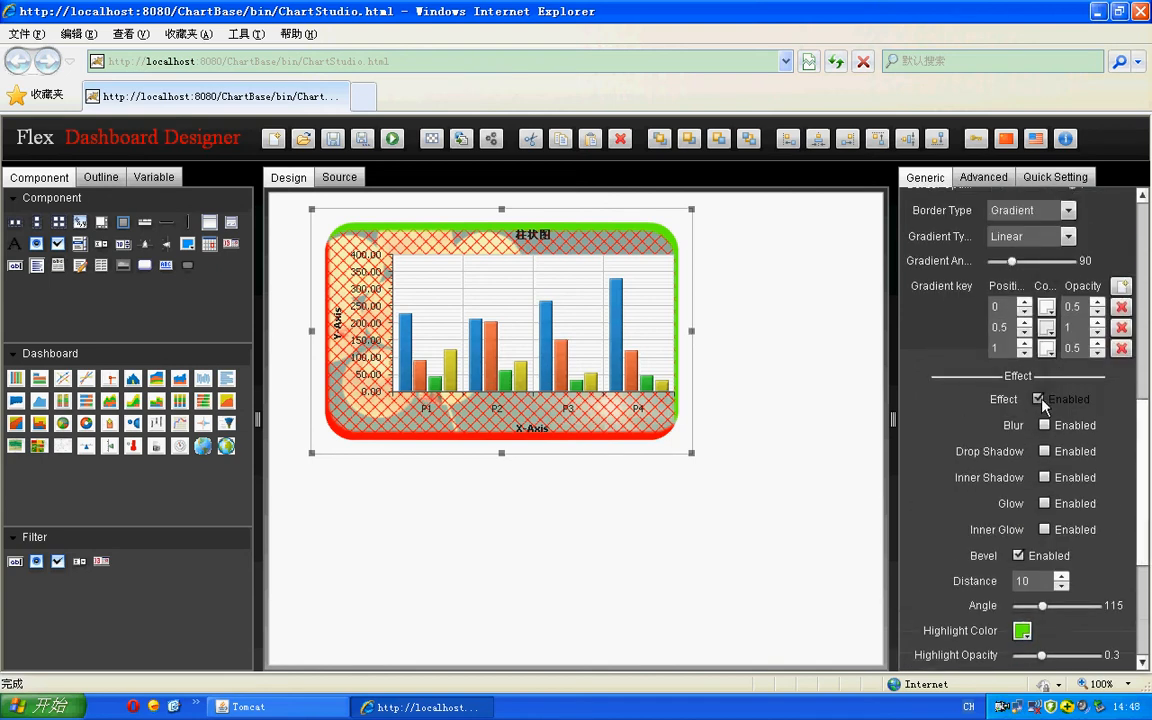
left_click(1040, 399)
scroll(1038, 404, "up", 3)
scroll(1040, 402, "up", 5)
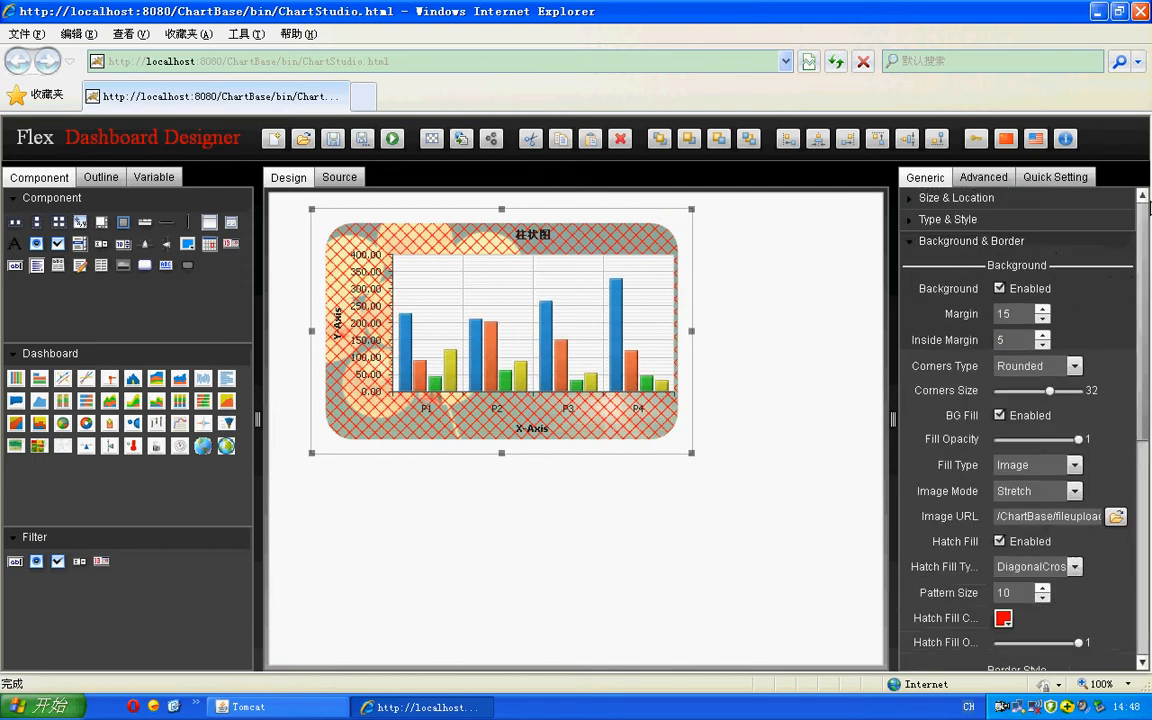
left_click(914, 242)
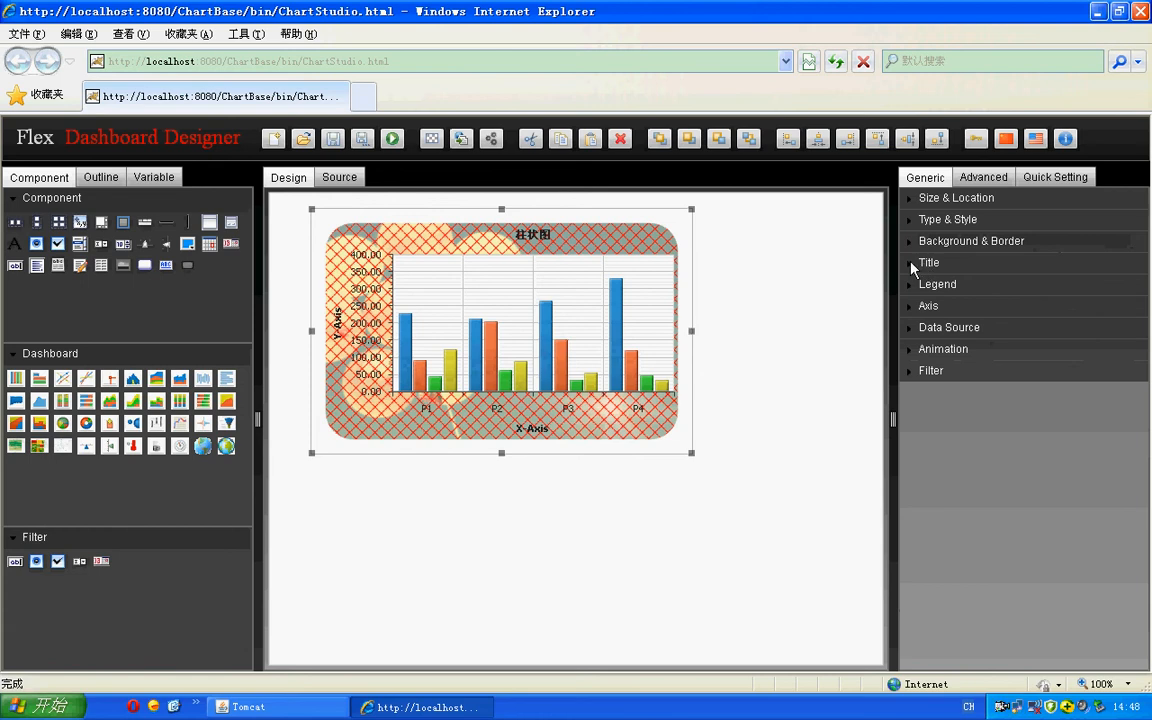
- Try "demo" as the chart title and replace it with "productsales"
left_click(914, 264)
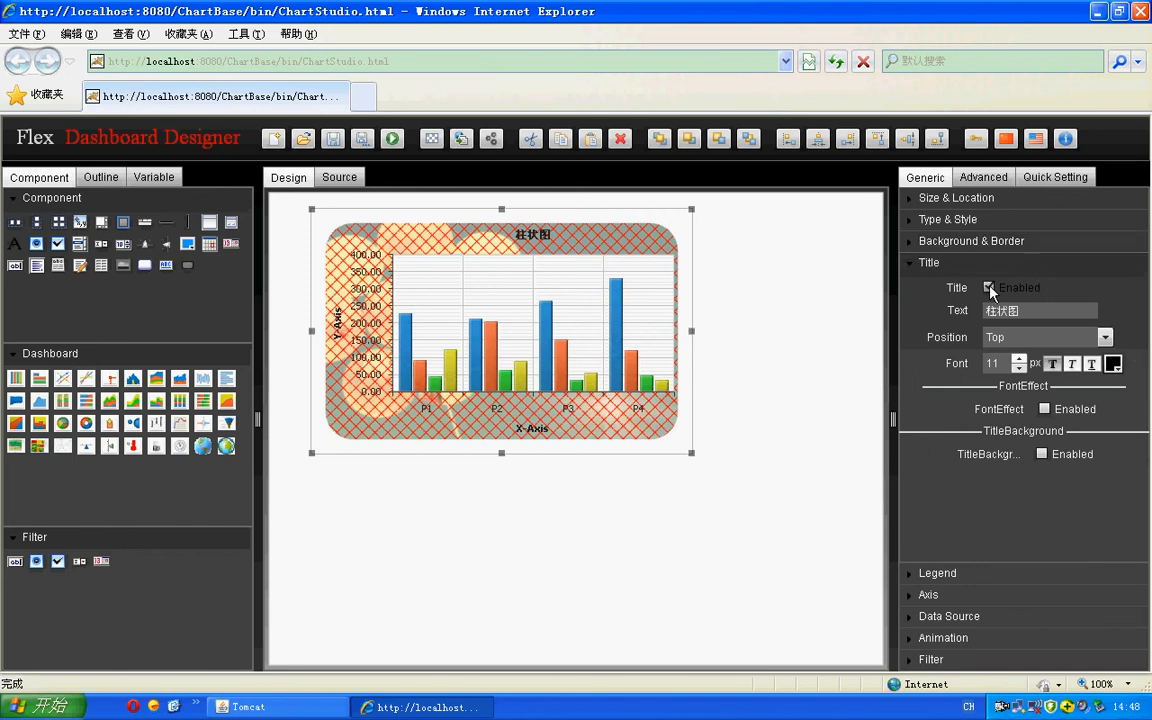
double_click(1041, 310)
type("demo")
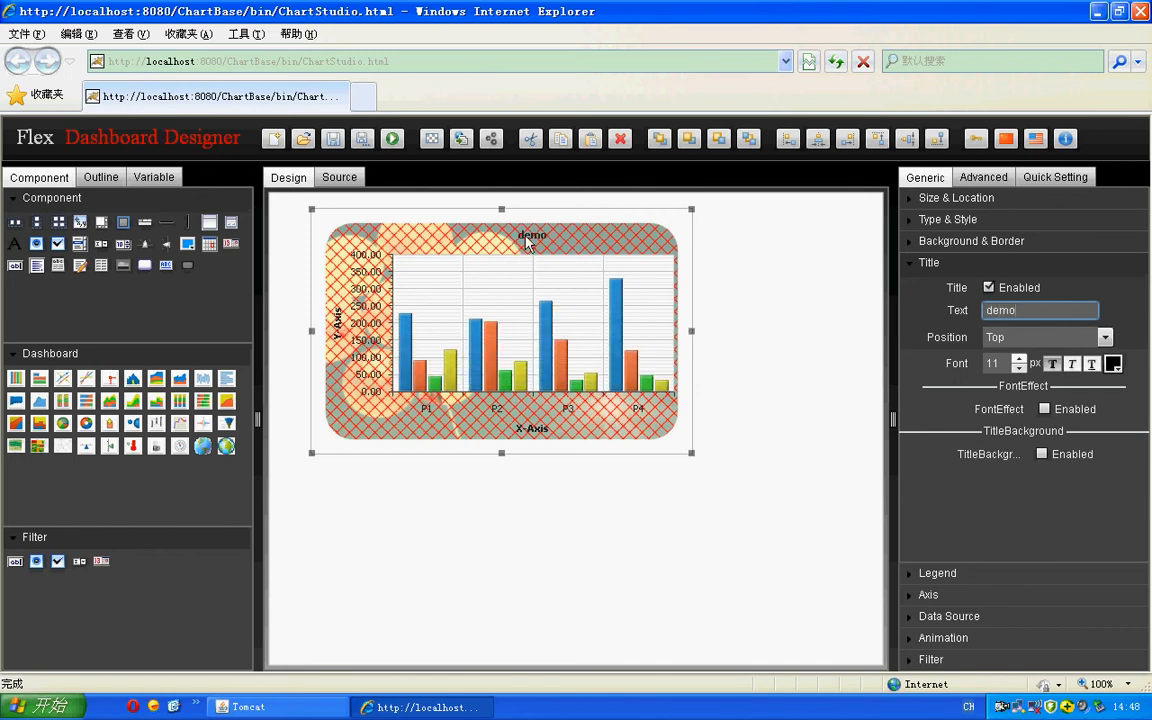
left_click_drag(1028, 310, 955, 316)
type("prod")
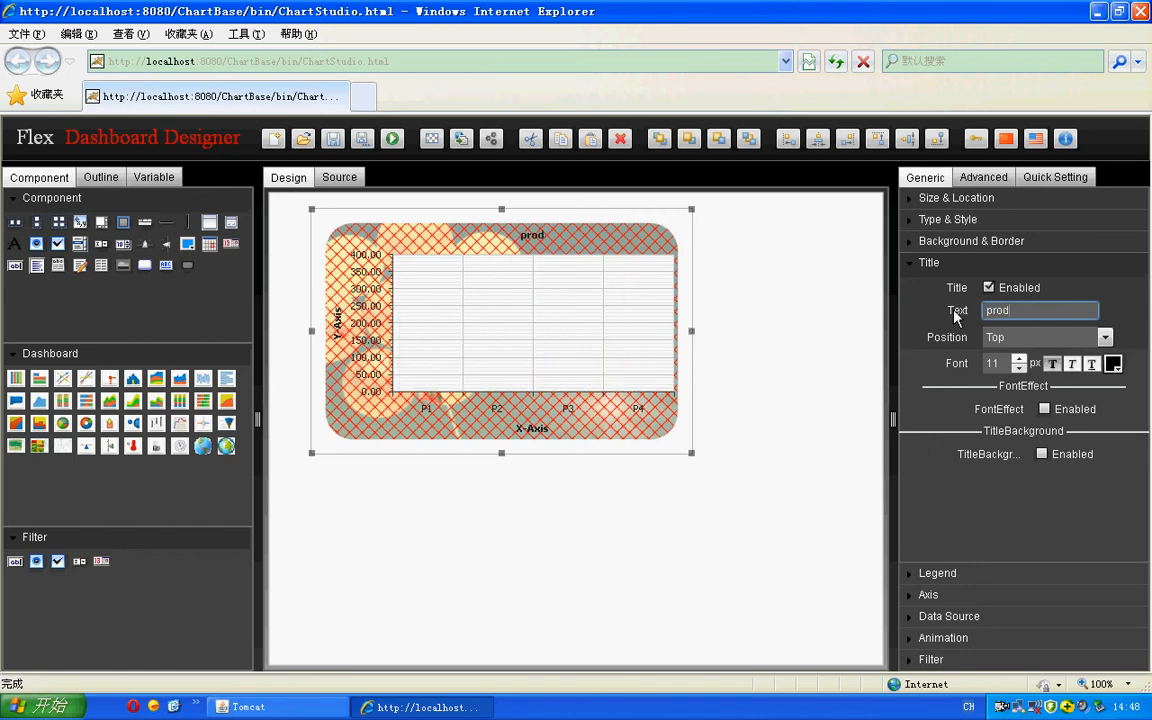
type("uctsales")
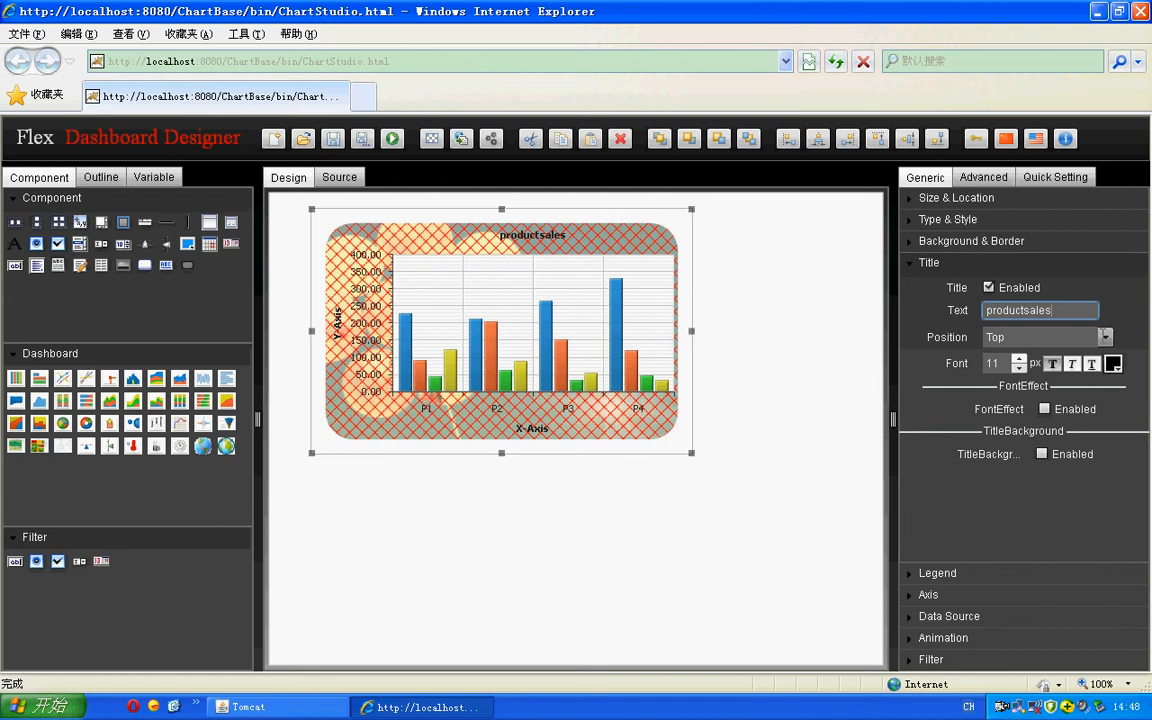
- Try the chart title in the Left, Right and Bottom positions and return it to Top
left_click(1105, 337)
left_click(1055, 357)
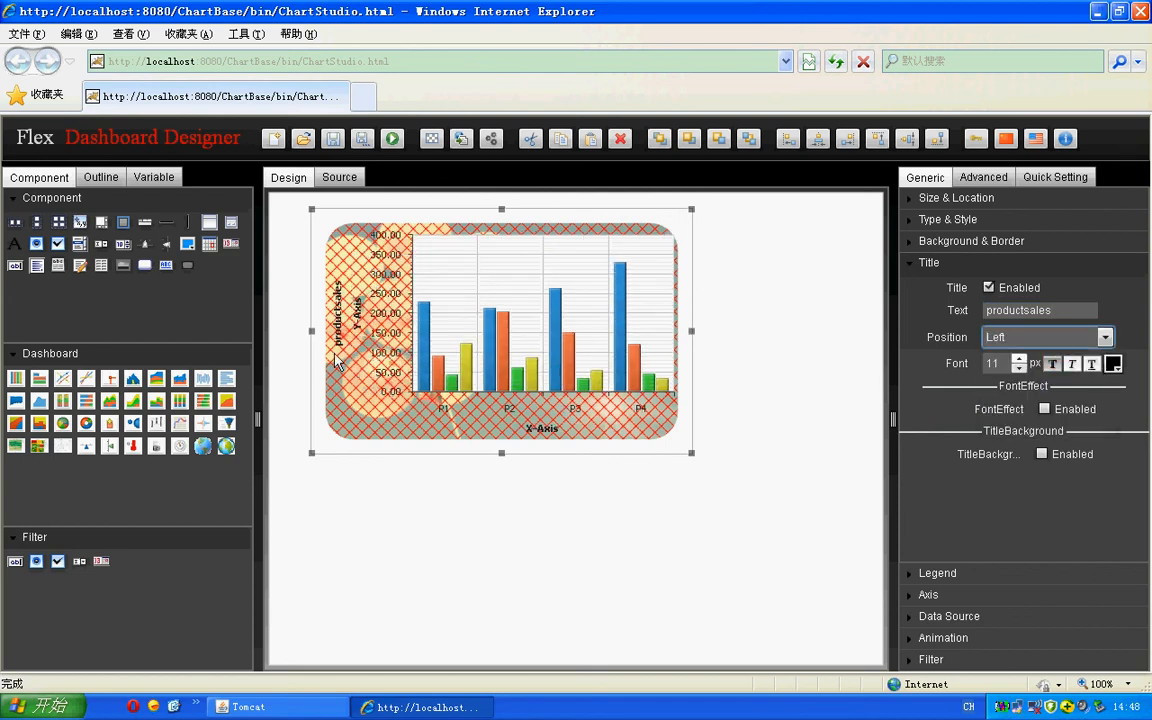
left_click(1105, 337)
left_click(1073, 377)
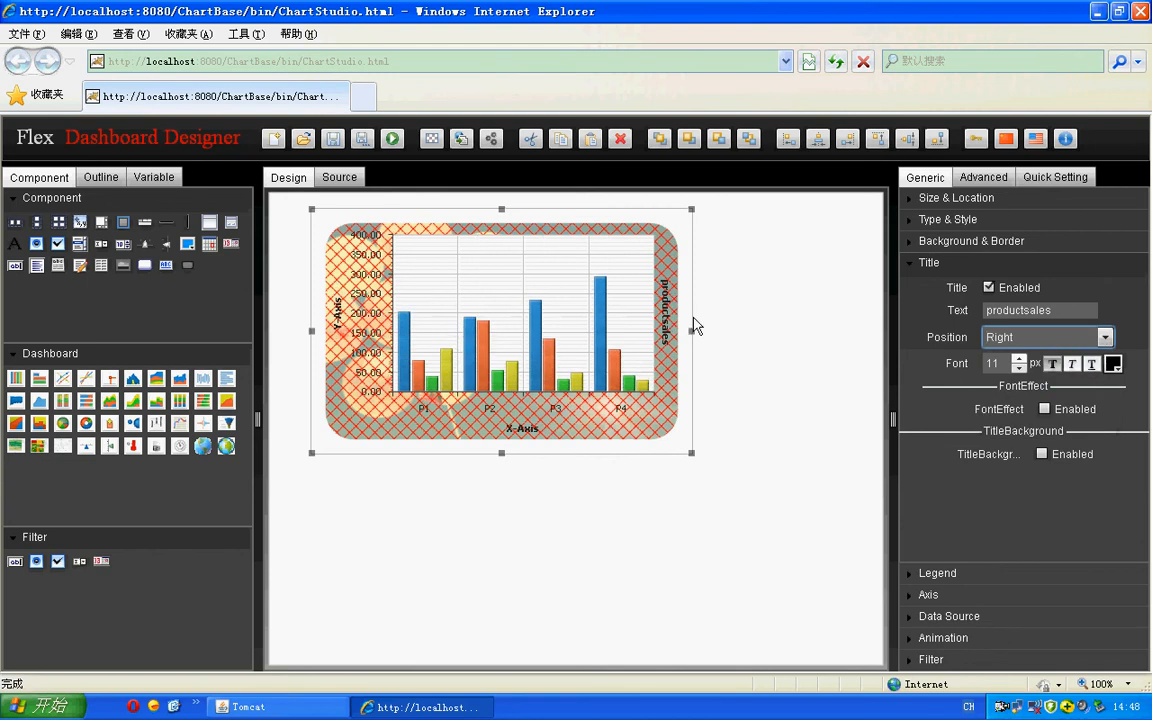
left_click(1105, 337)
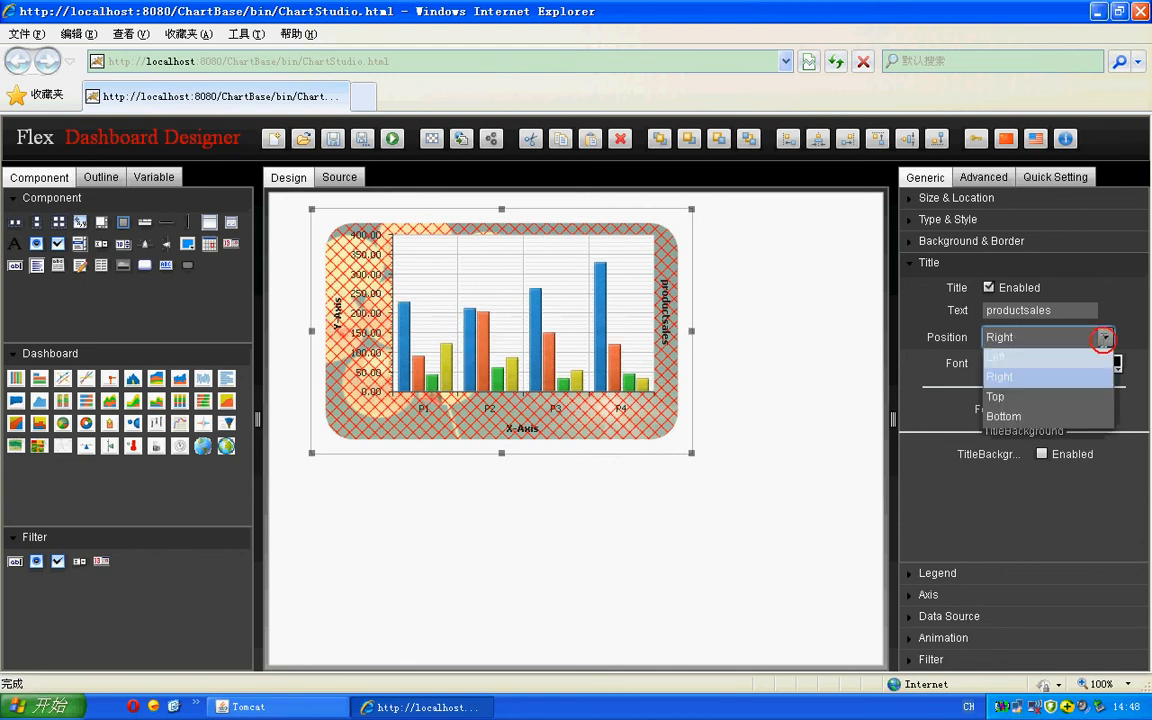
left_click(1050, 416)
left_click(1105, 337)
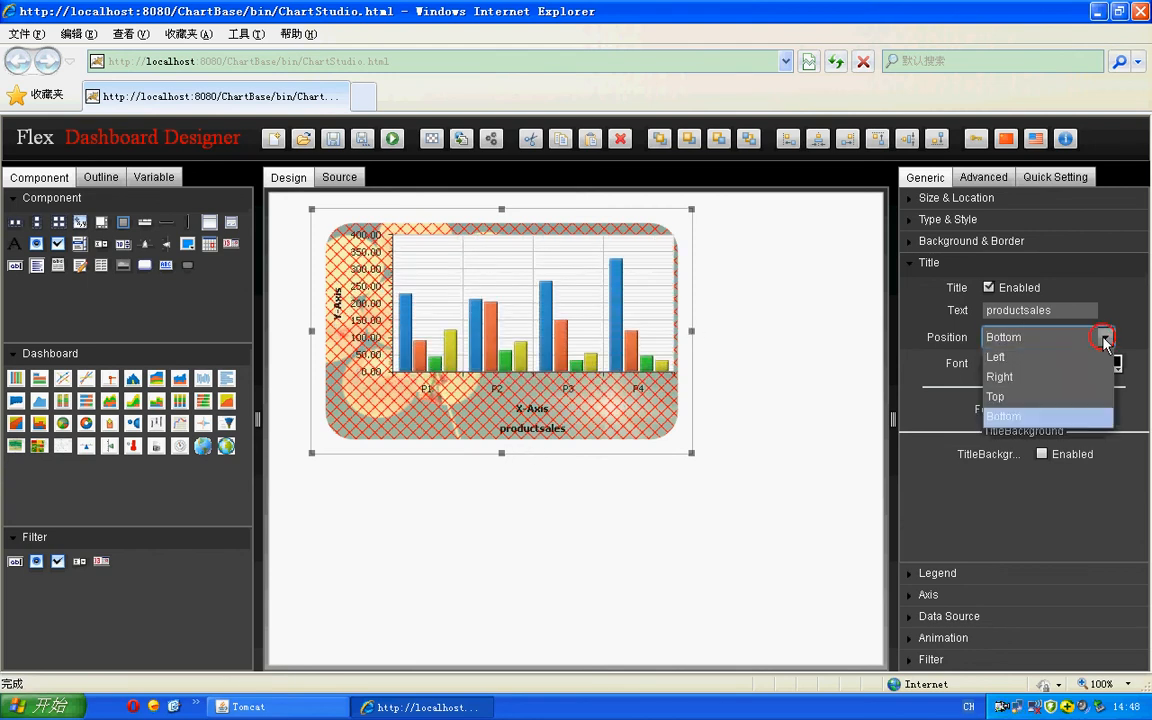
left_click(1100, 357)
left_click(1105, 337)
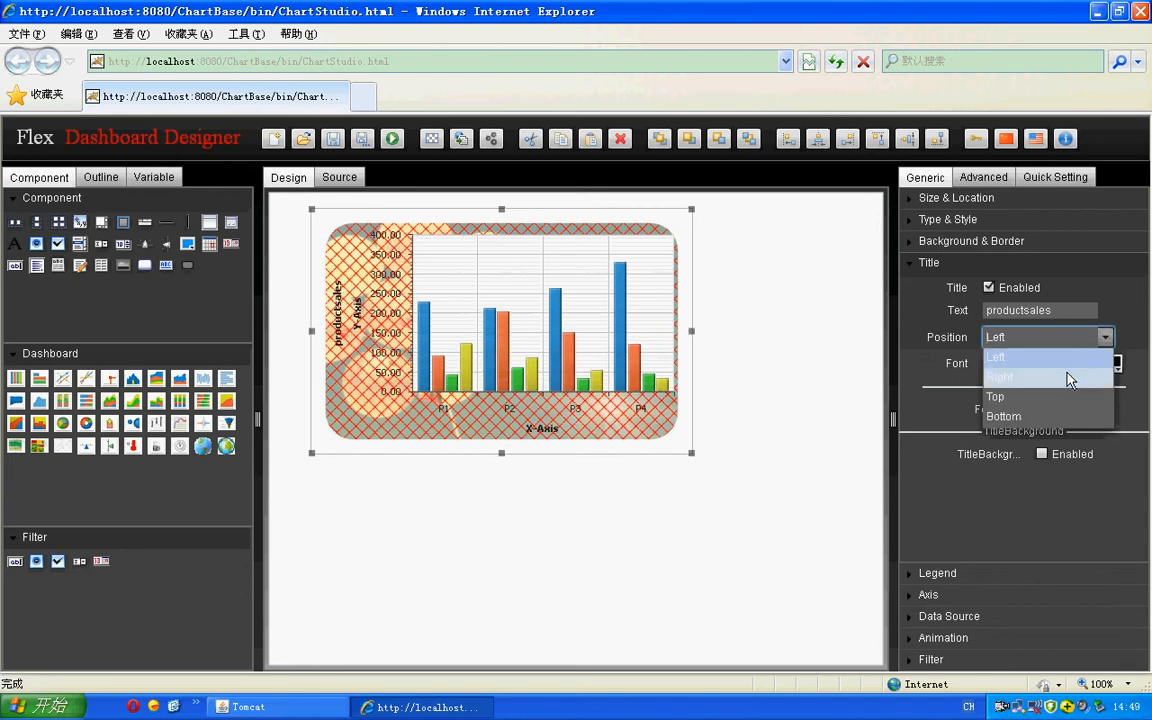
left_click(1054, 397)
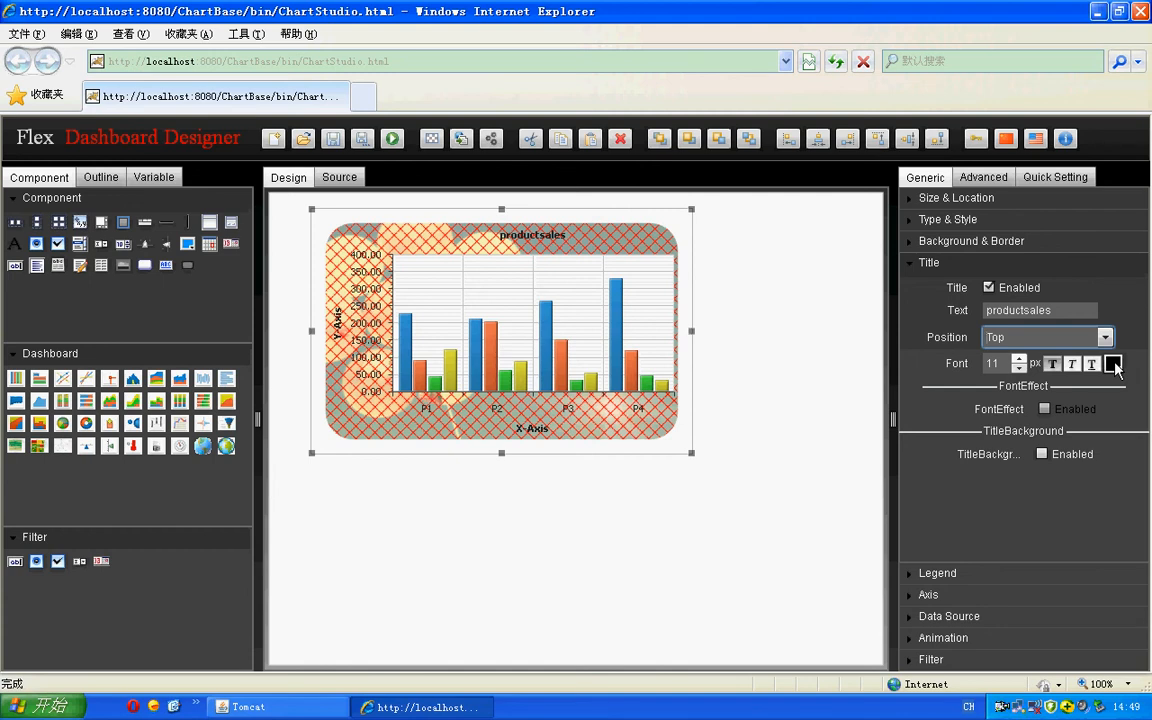
- Try the title's FontEffect and TitleBackground options, leaving FontEffect turned off
left_click(1044, 410)
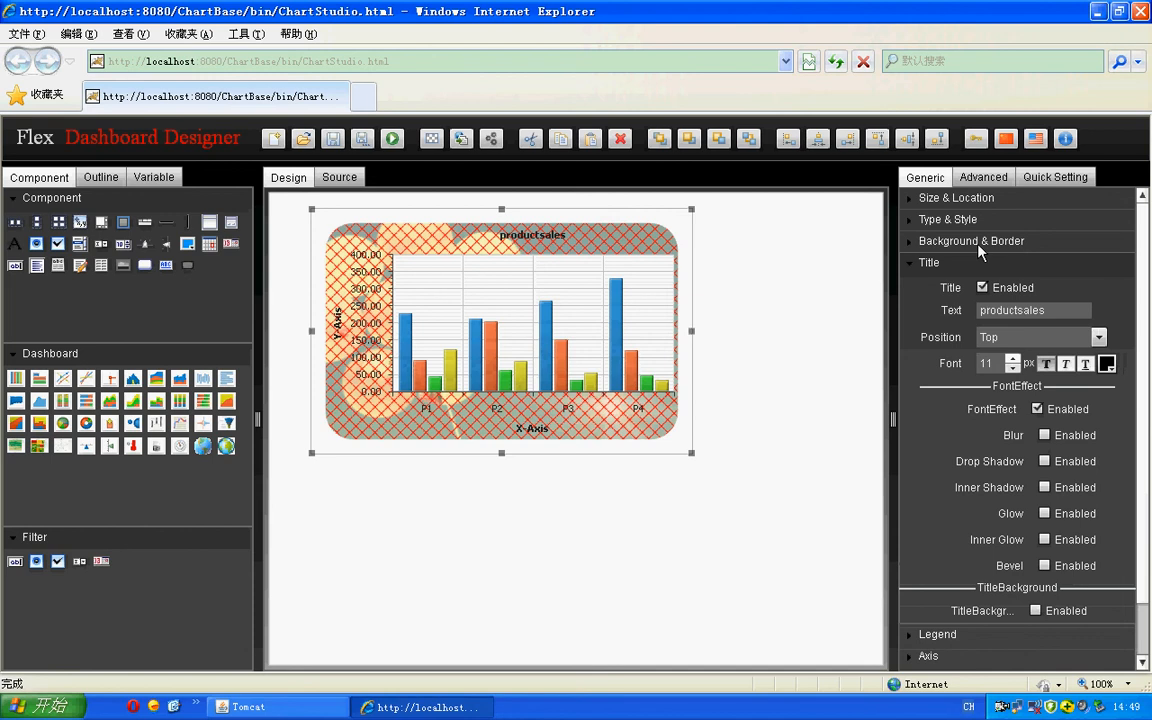
left_click(1037, 410)
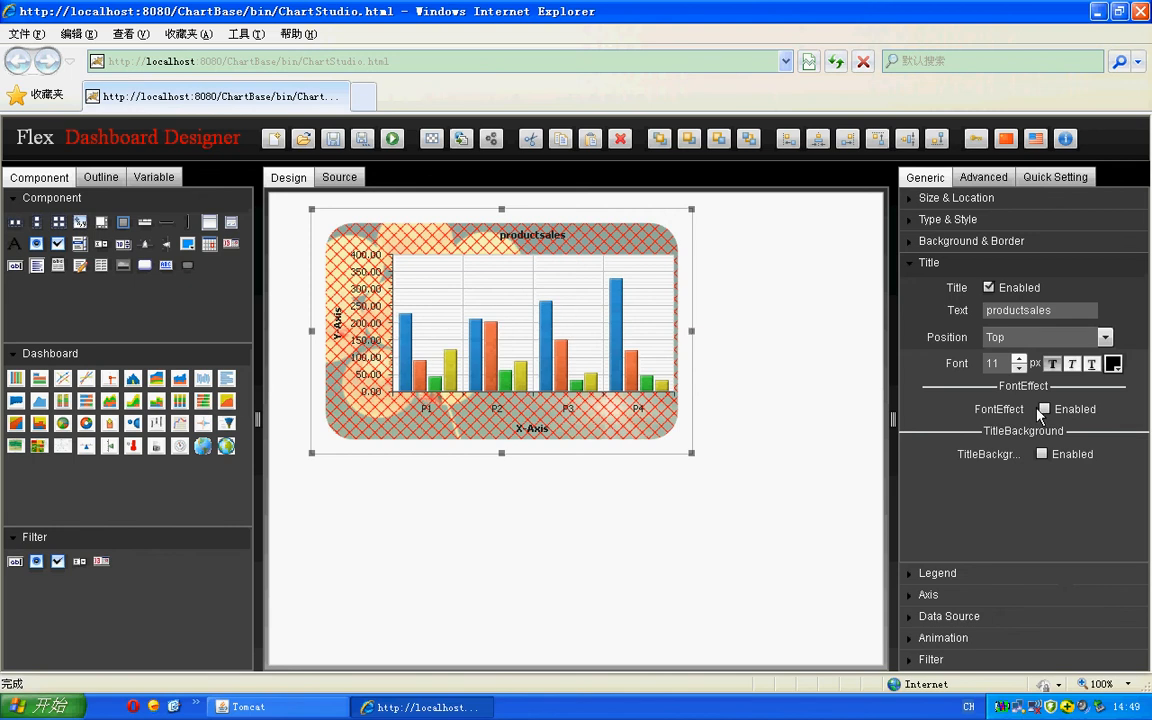
left_click(1041, 455)
- Close the title settings and enable the chart legend
left_click(913, 264)
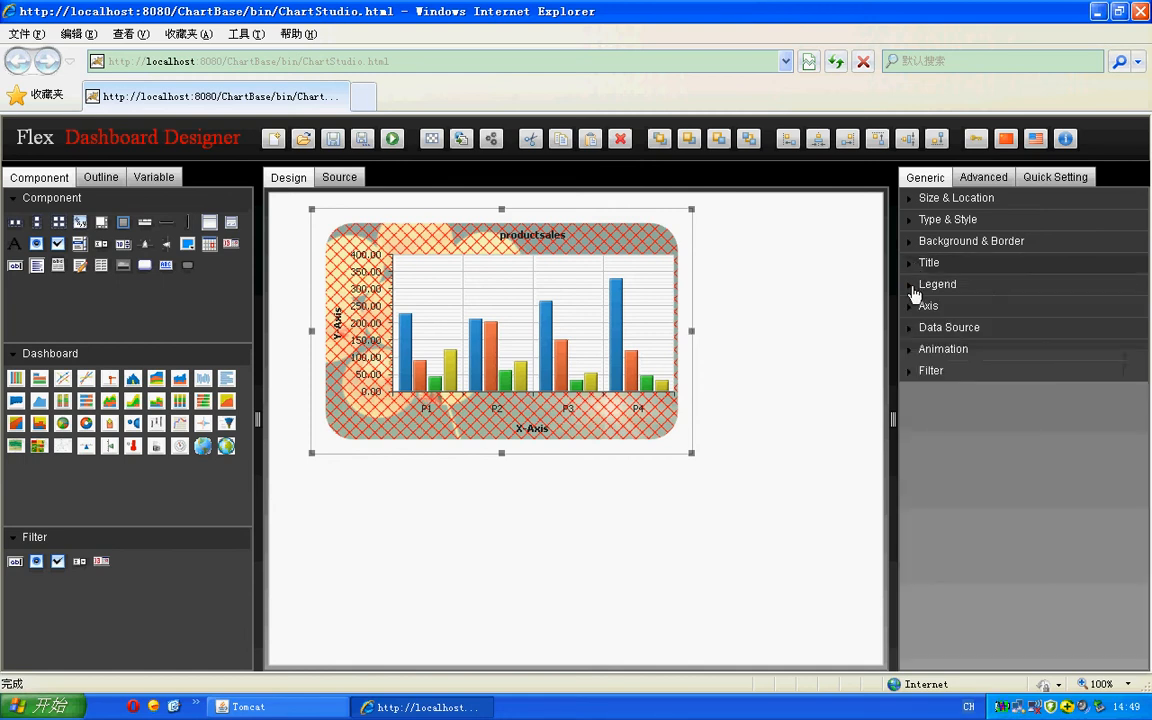
left_click(913, 286)
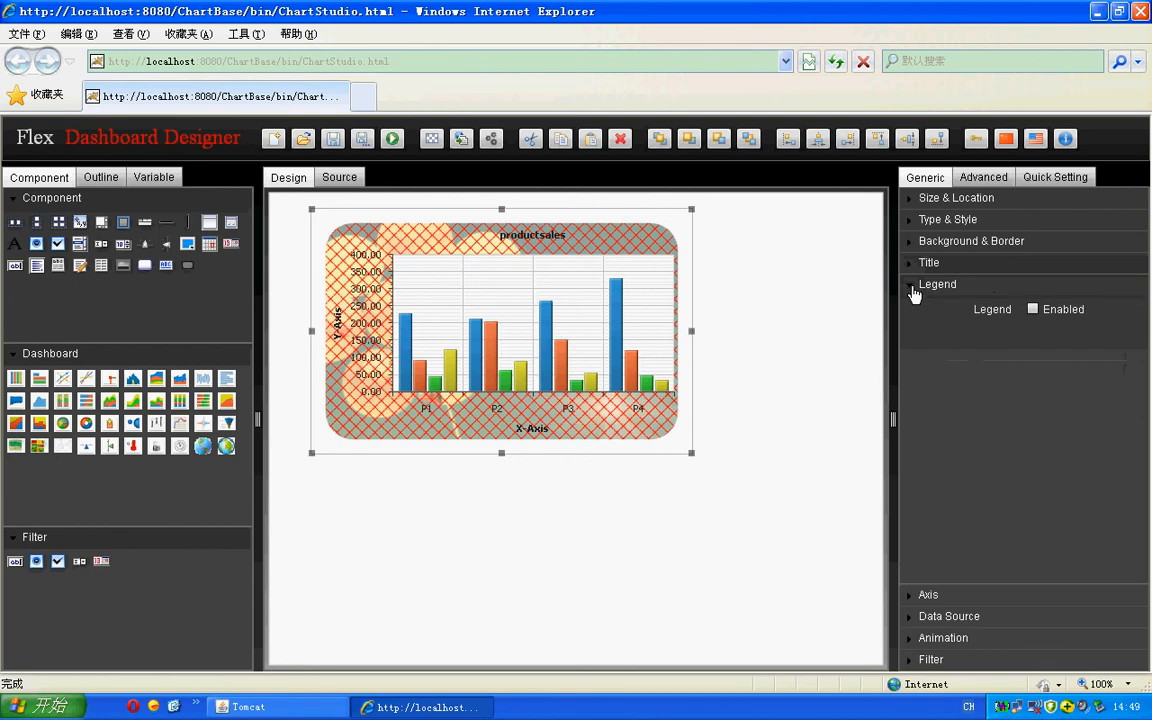
left_click(1033, 309)
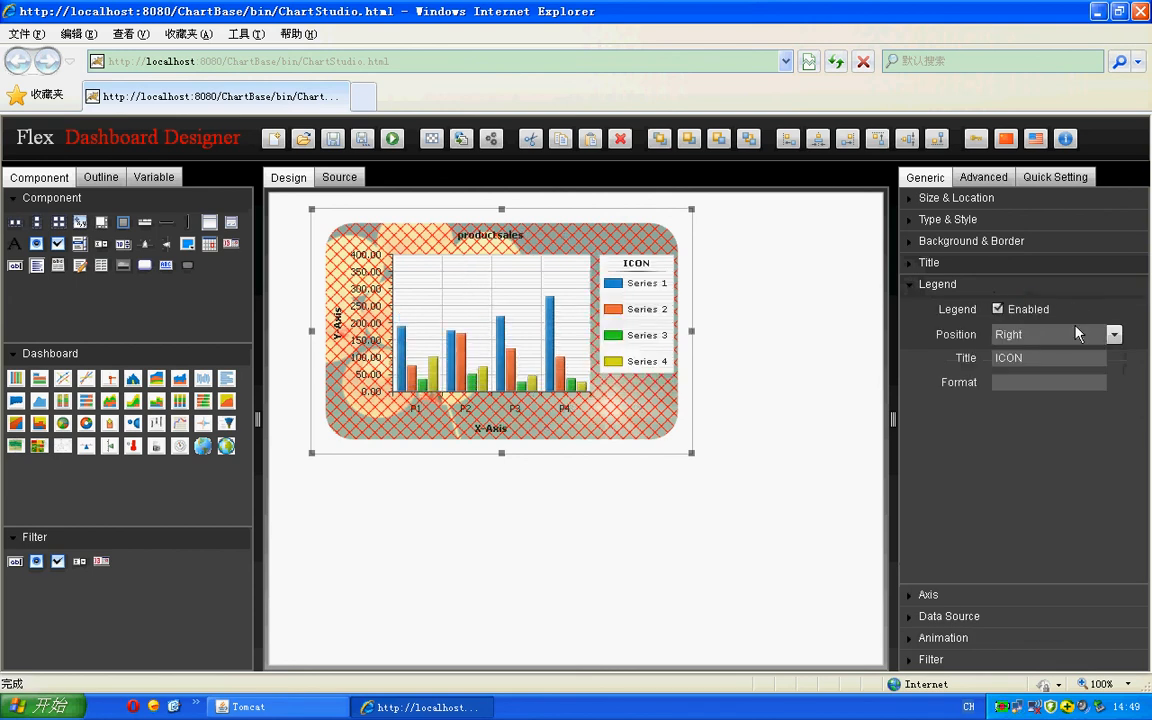
- Try the legend in the Left, Top and Bottom positions and return it to Right
left_click(1115, 336)
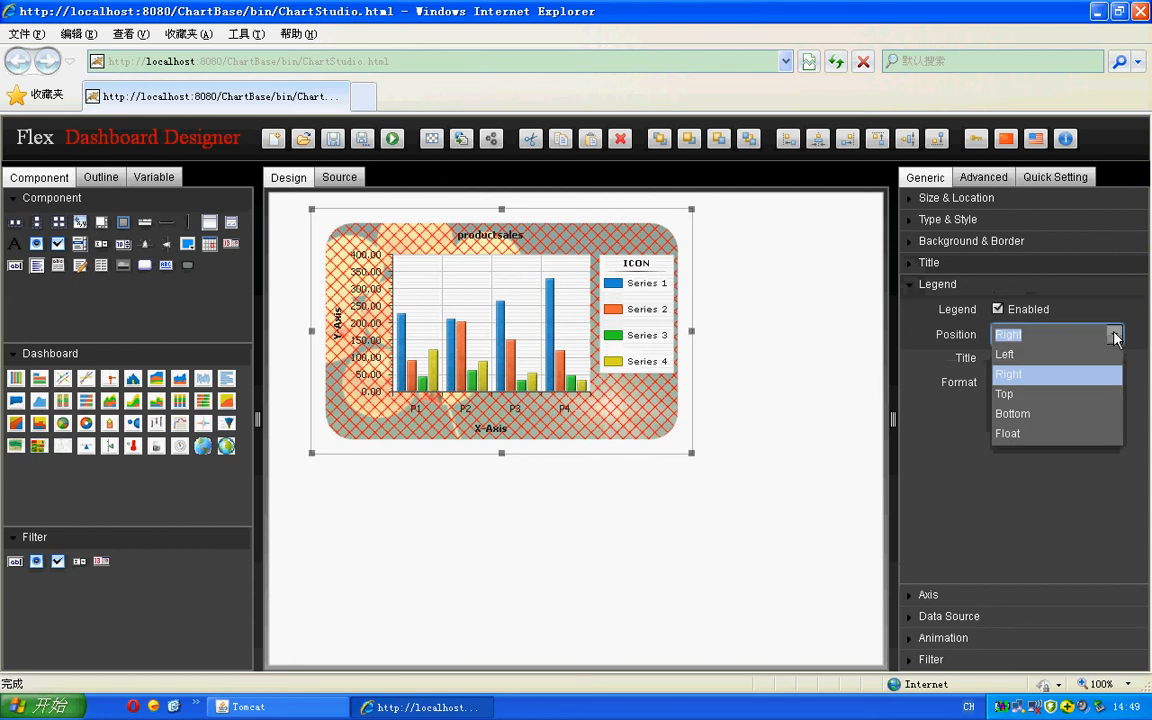
left_click(1115, 336)
left_click(1115, 336)
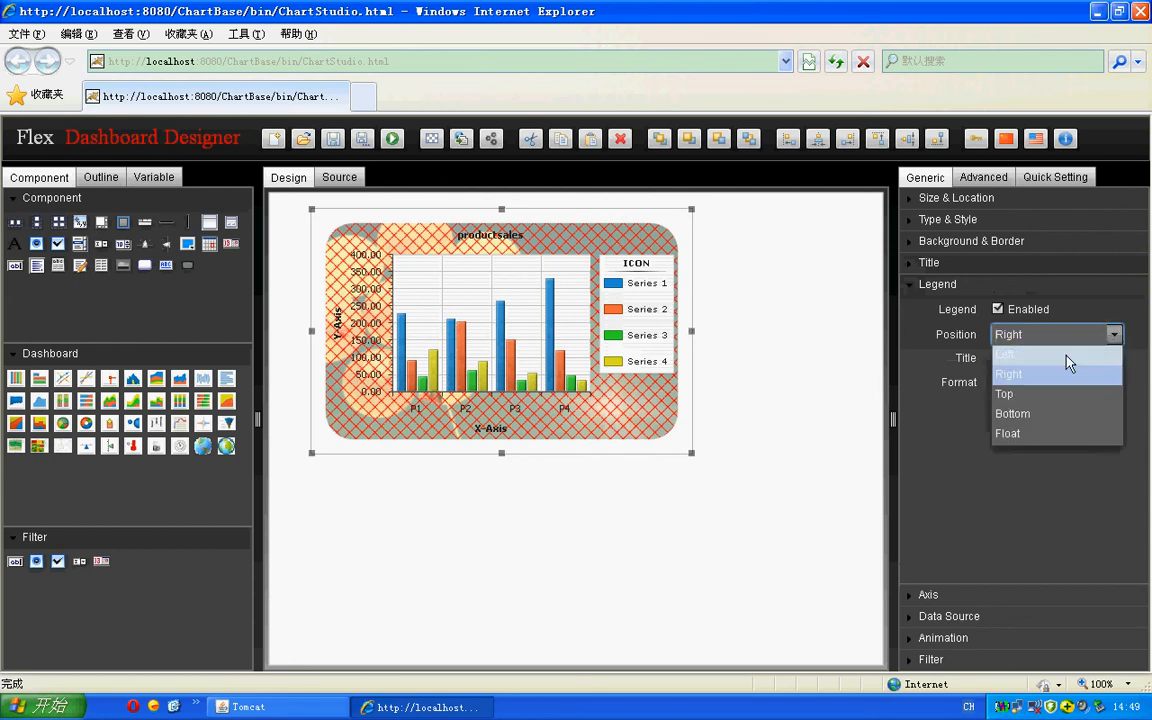
left_click(1045, 354)
left_click(1114, 335)
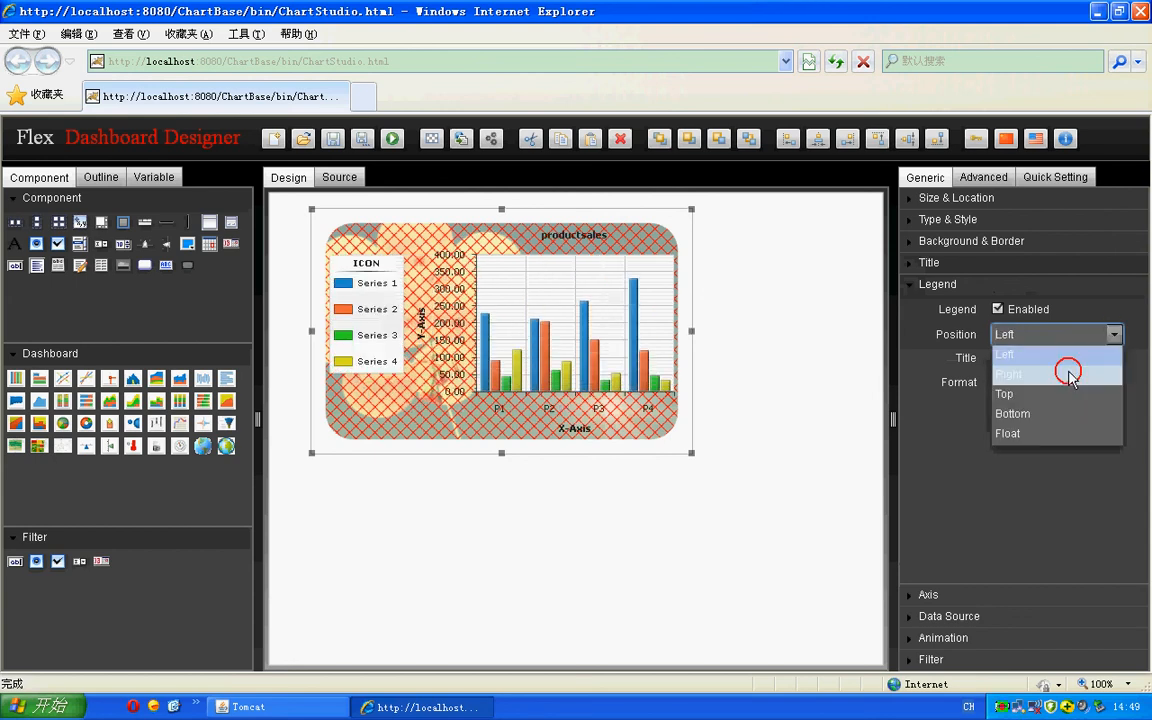
left_click(1062, 374)
left_click(1114, 335)
left_click(1065, 394)
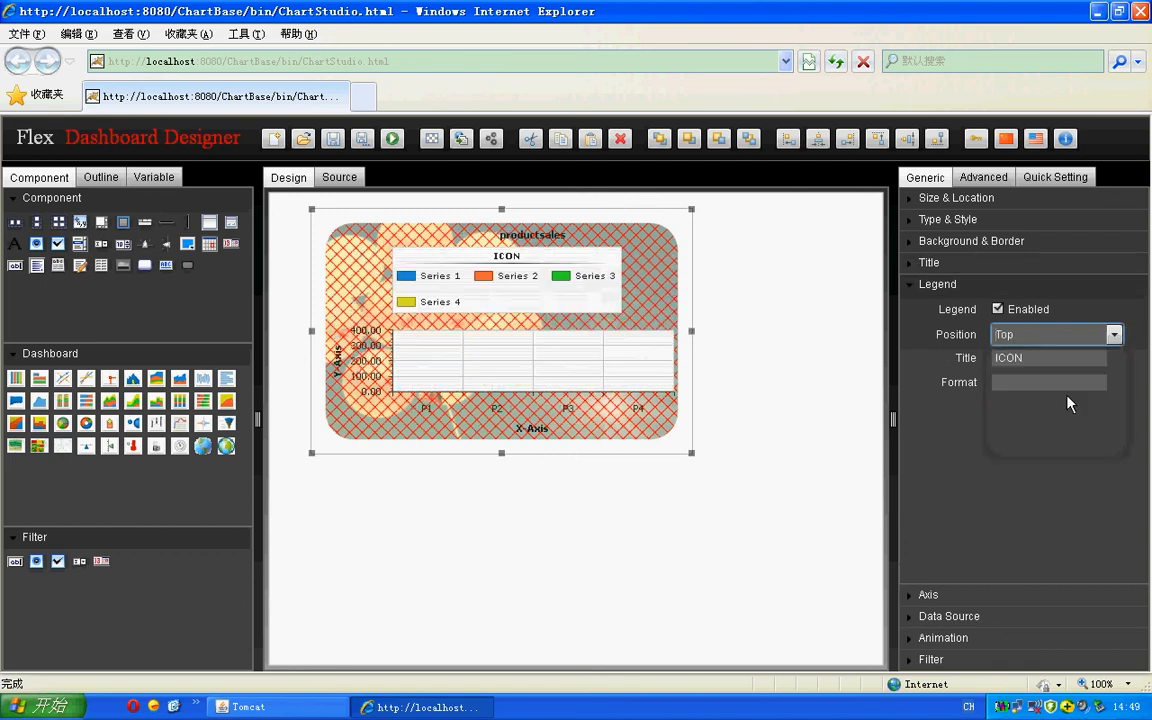
left_click(1114, 335)
left_click(1075, 414)
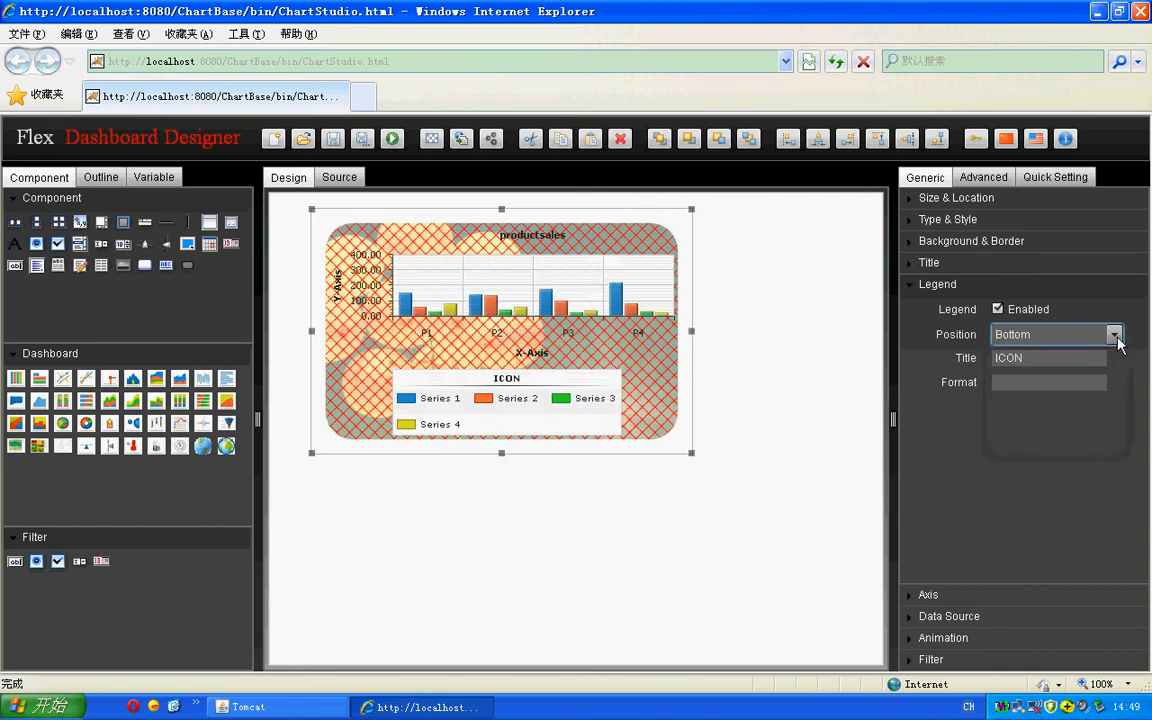
left_click(1114, 335)
left_click(1075, 355)
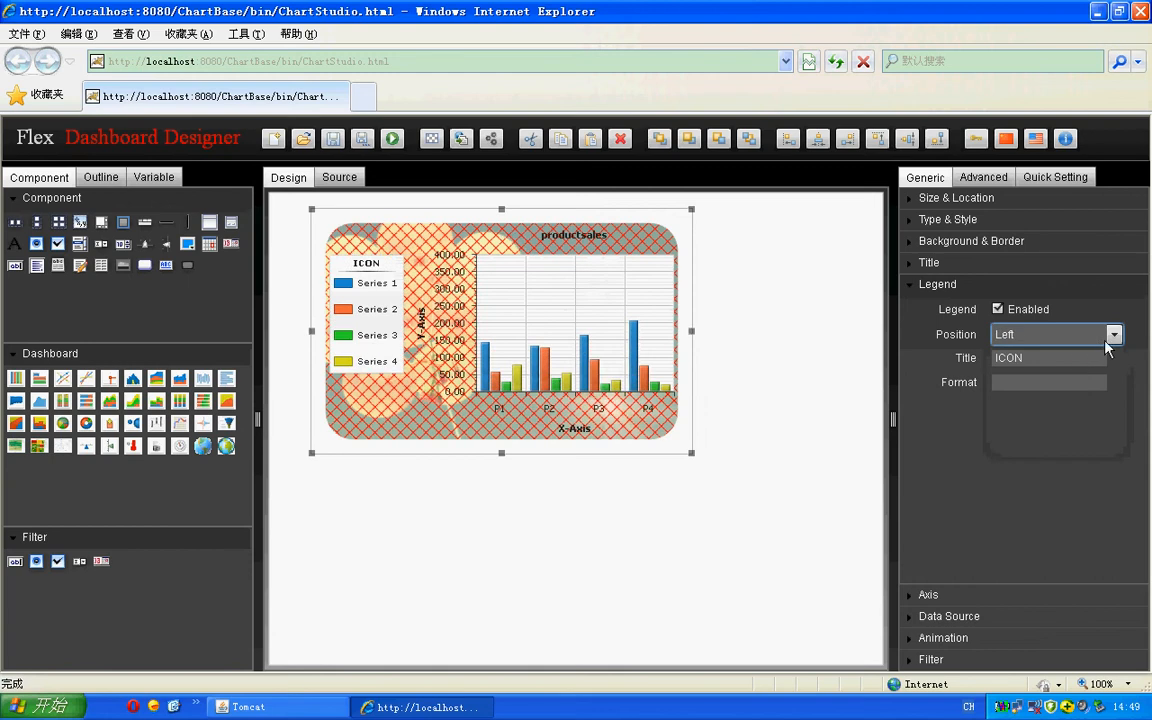
left_click(1114, 335)
left_click(1085, 374)
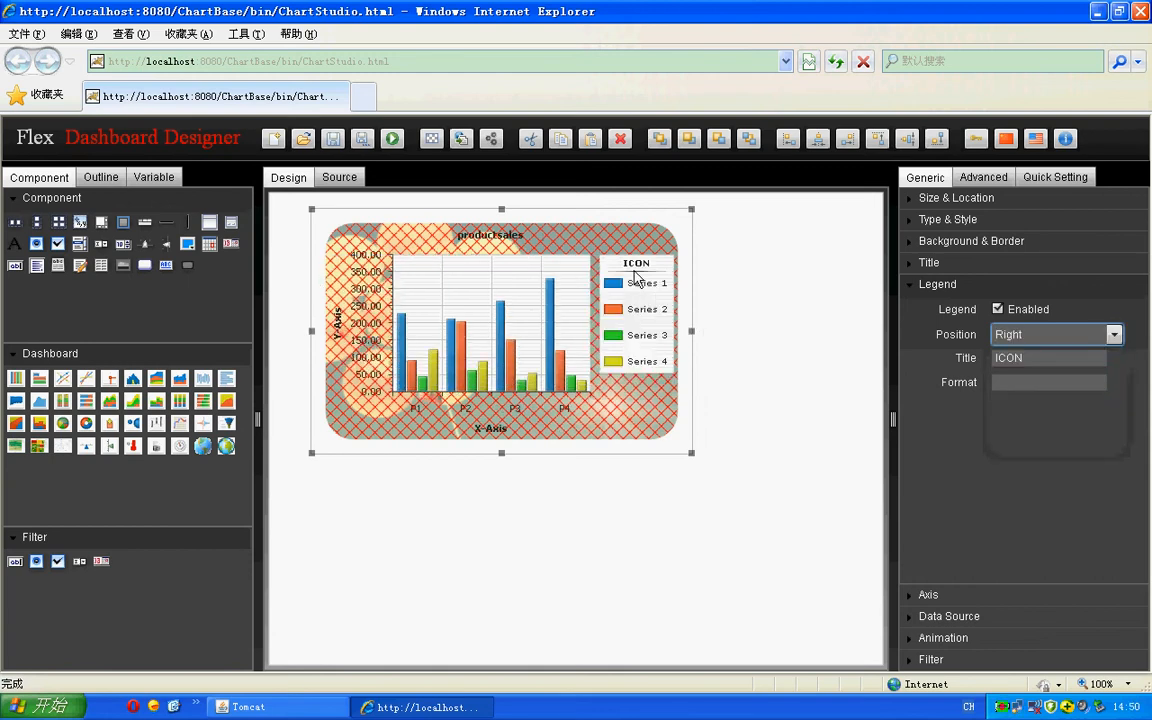
- Set the legend title to "demo" and close the legend settings
double_click(1030, 358)
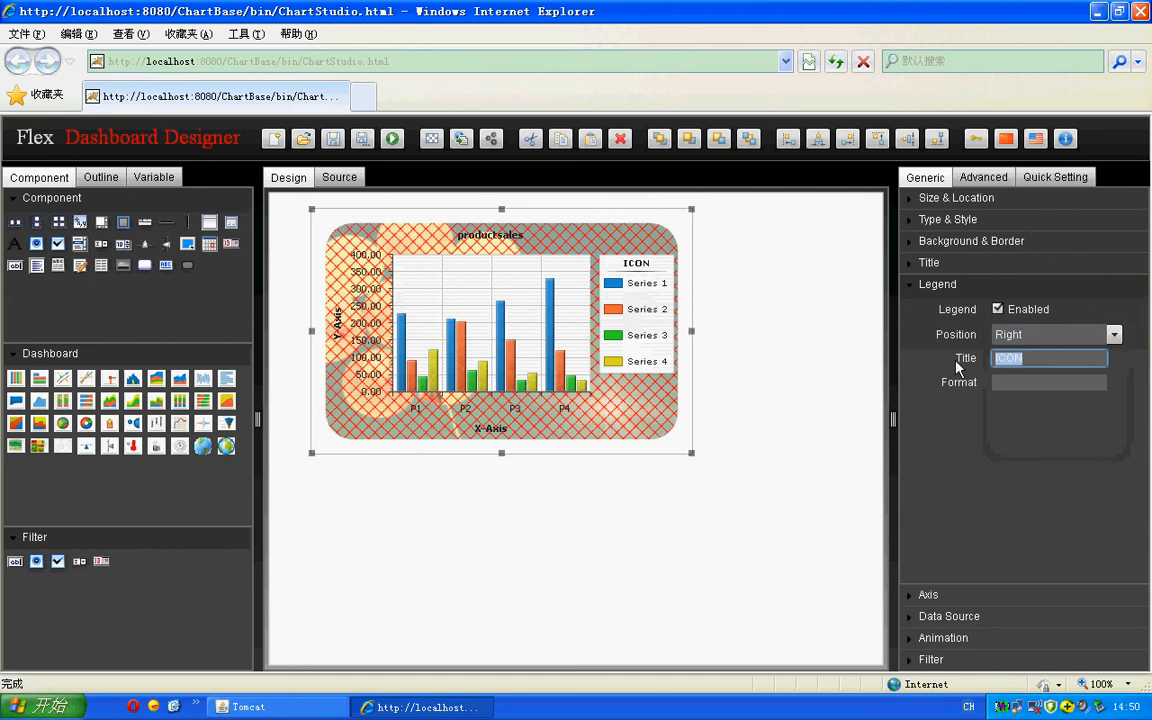
type("do")
type("mo")
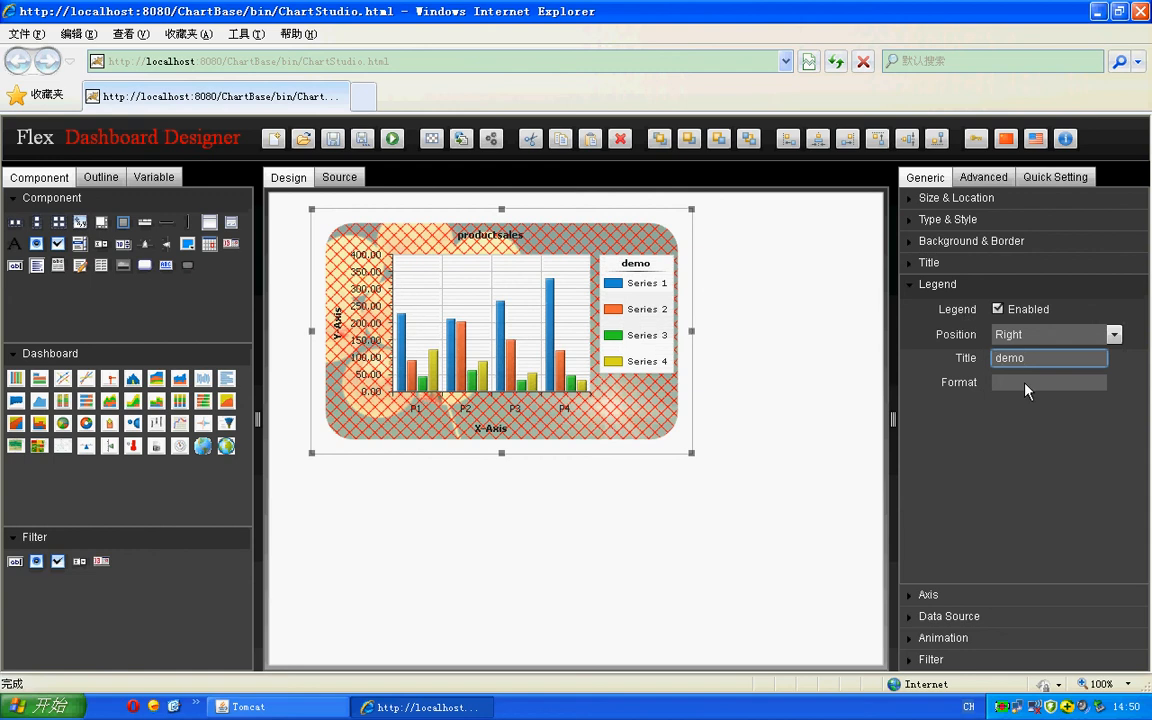
left_click(914, 290)
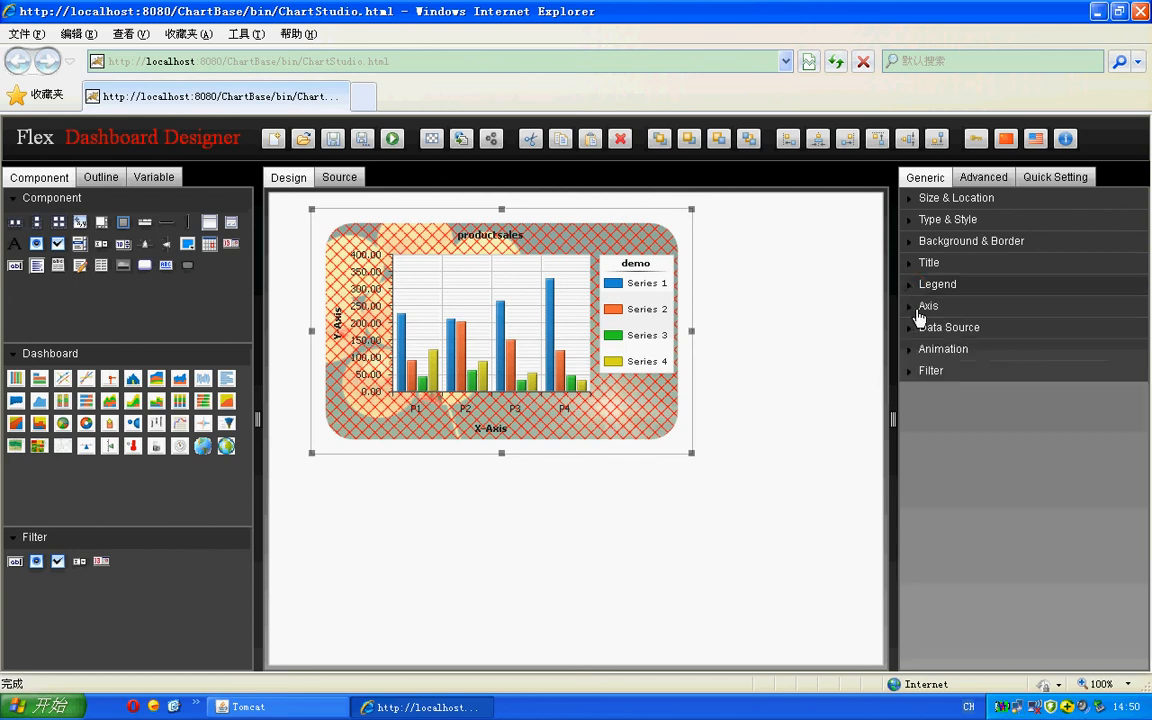
- Open the axis settings, delete the existing styled chart and place a new bar chart on the canvas
left_click(914, 312)
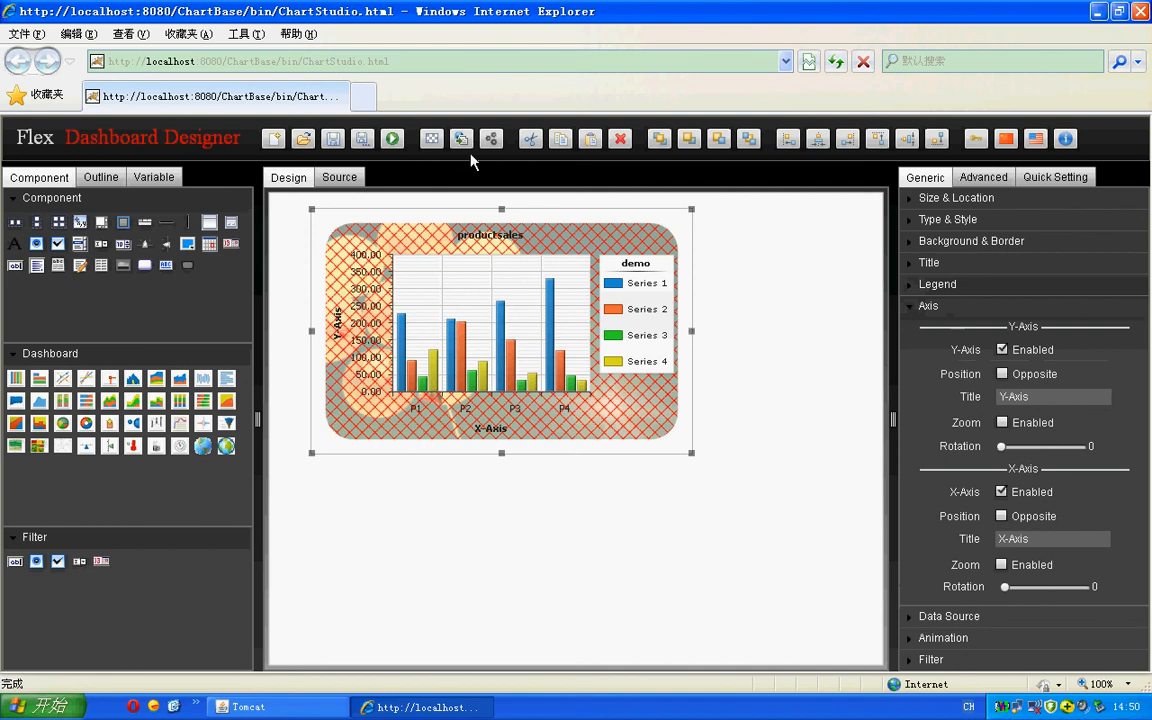
left_click(618, 140)
left_click(376, 338)
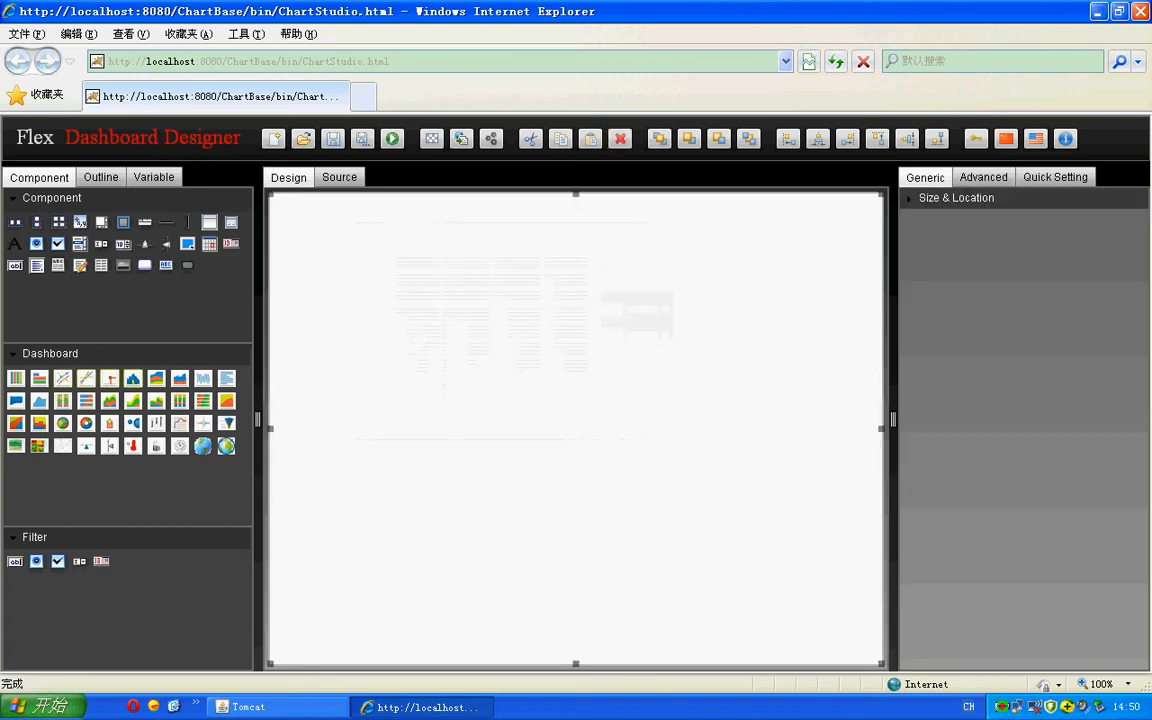
left_click_drag(16, 379, 534, 328)
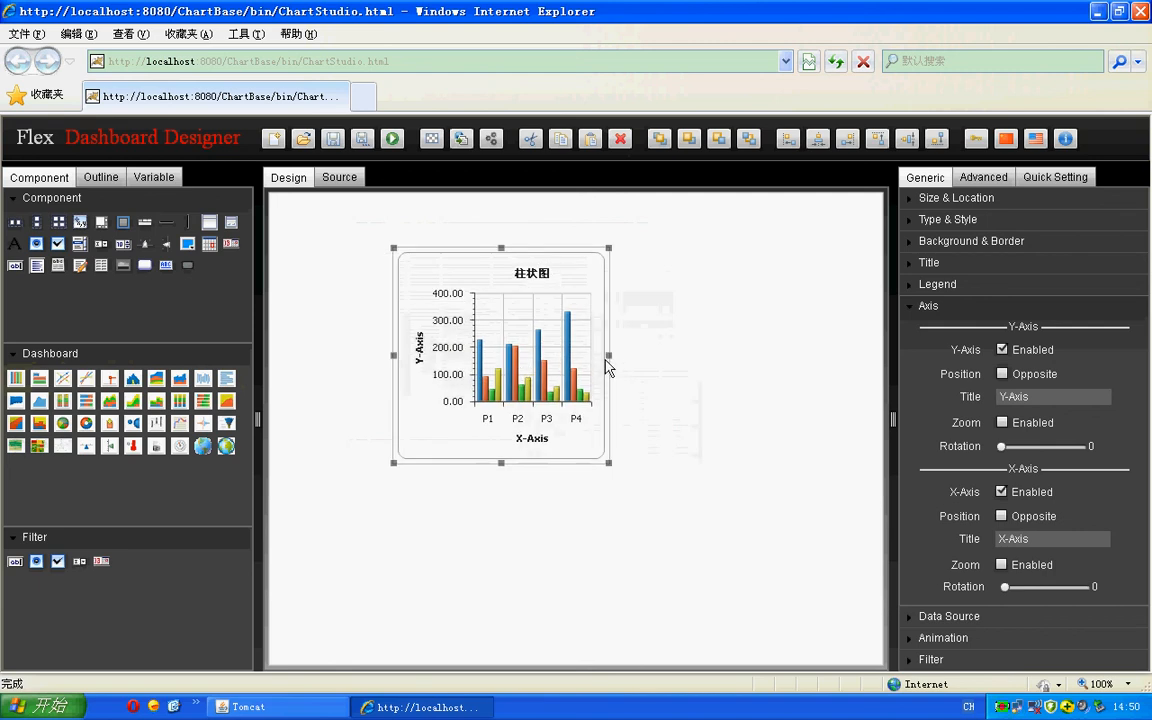
- Enlarge the new bar chart by extending its right, bottom and left edges
left_click_drag(607, 358, 779, 356)
left_click_drag(587, 466, 587, 538)
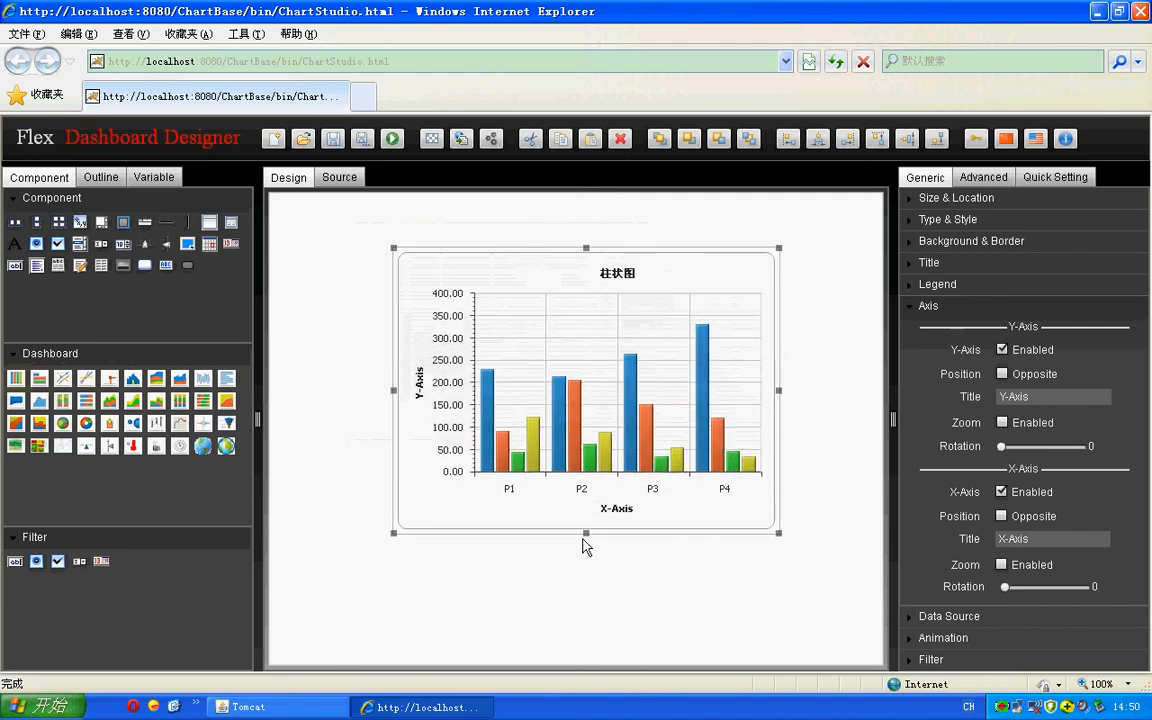
left_click_drag(333, 377, 322, 377)
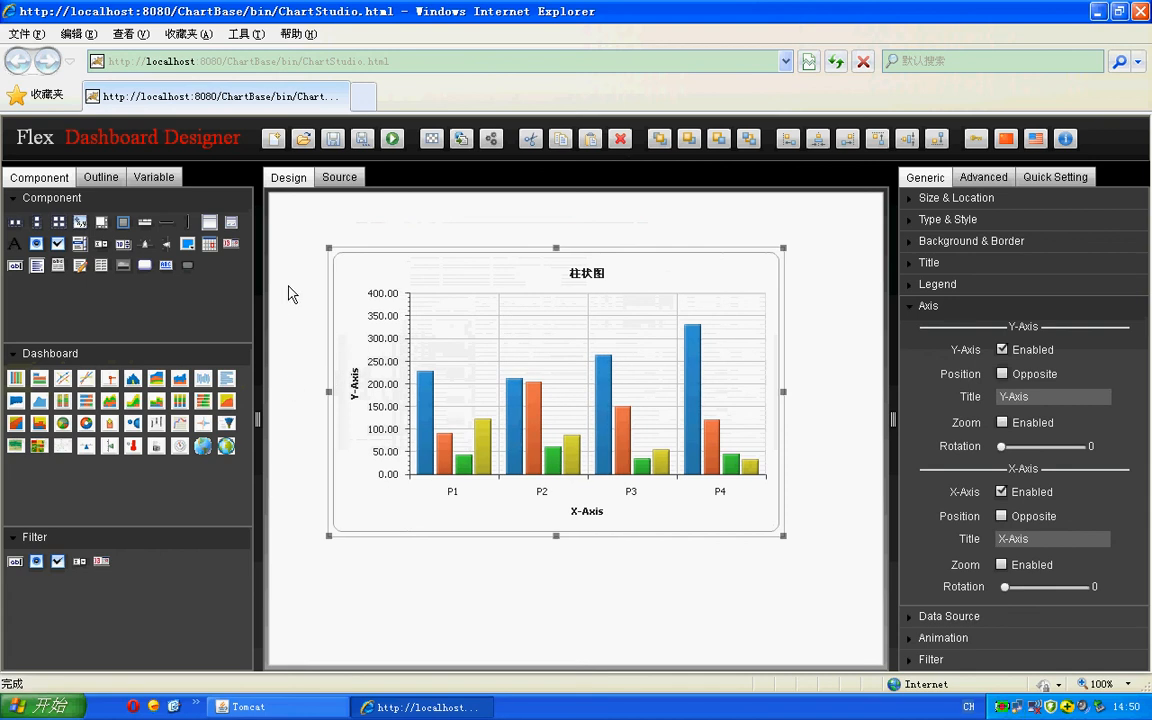
- Try hiding the Y-axis and moving it to the opposite side, restoring the original setting each time
left_click(1002, 350)
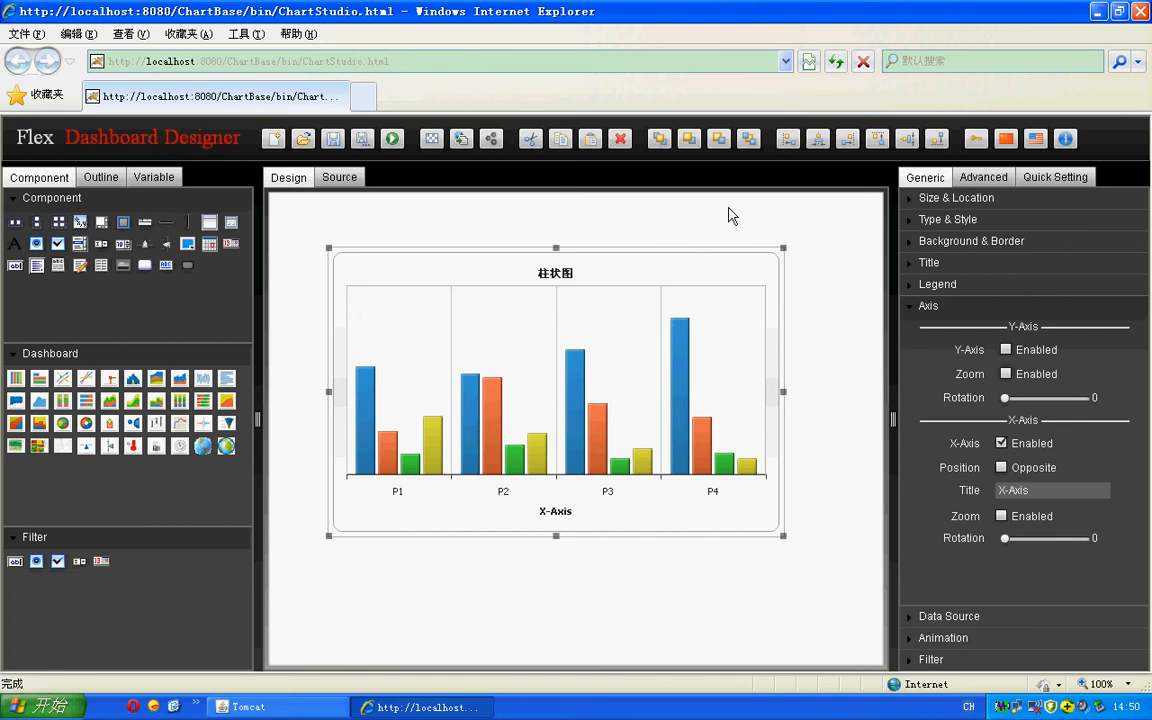
left_click(1006, 349)
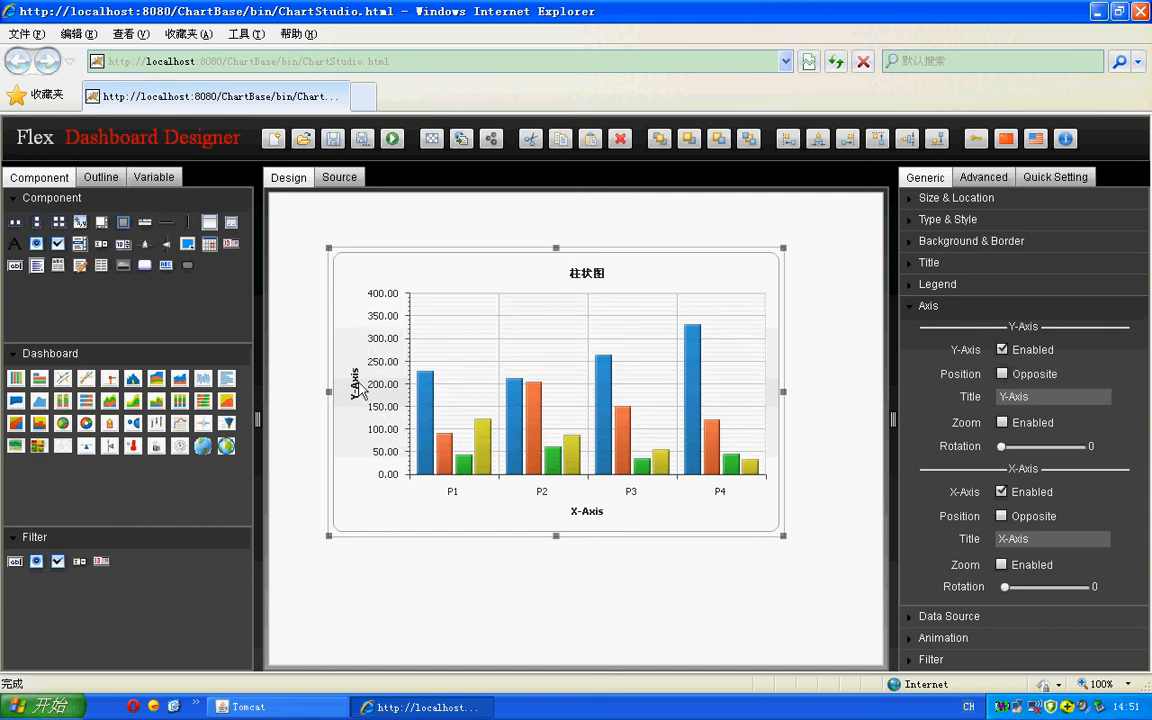
left_click(1002, 373)
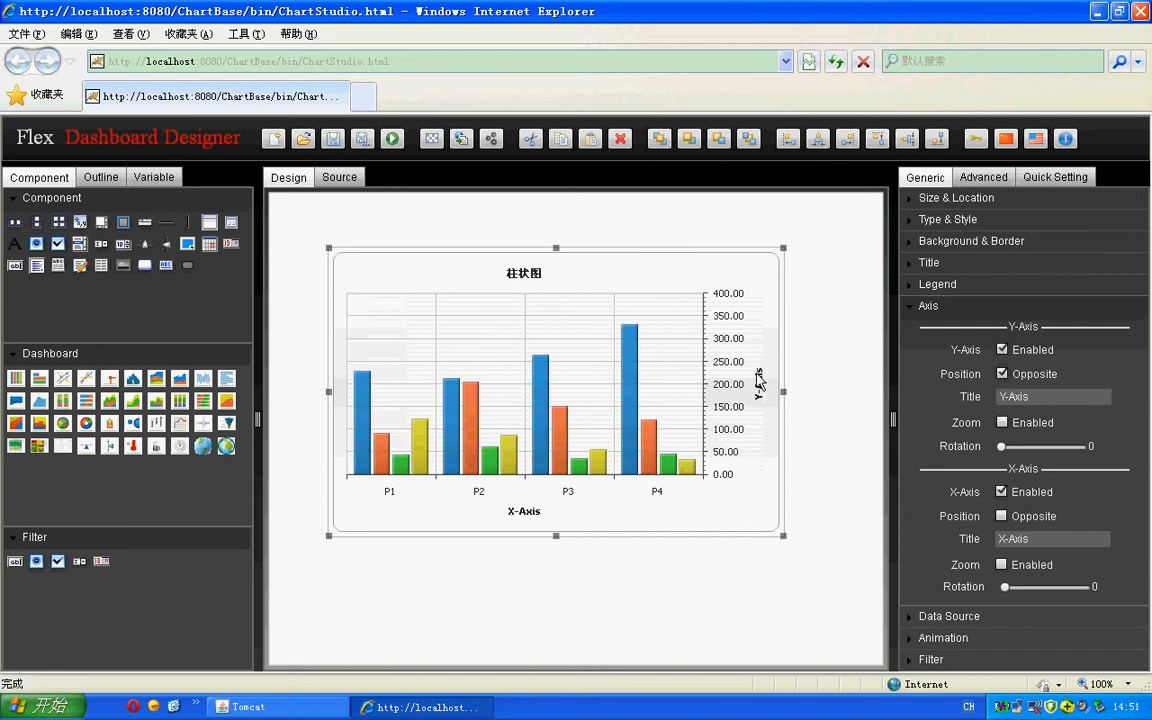
left_click(1002, 373)
- Set the Y-axis title to "sales"
left_click(1035, 397)
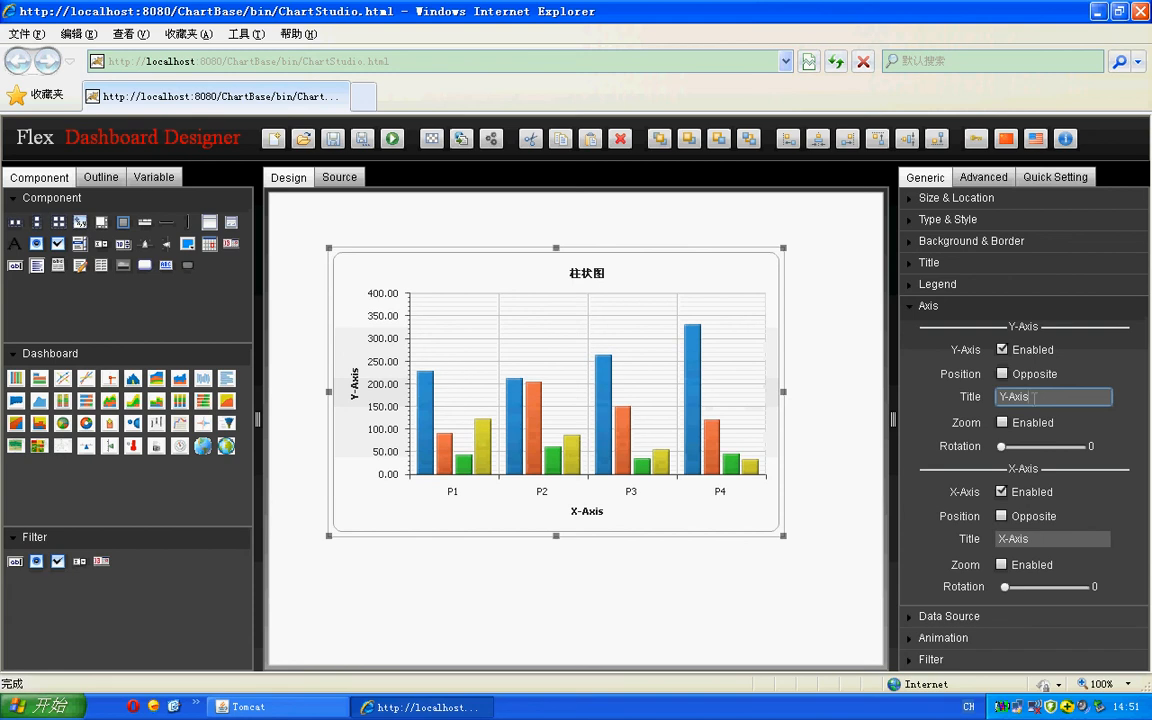
key("BackSpace")
key("BackSpace")
key("BackSpace")
key("BackSpace")
key("BackSpace")
key("BackSpace")
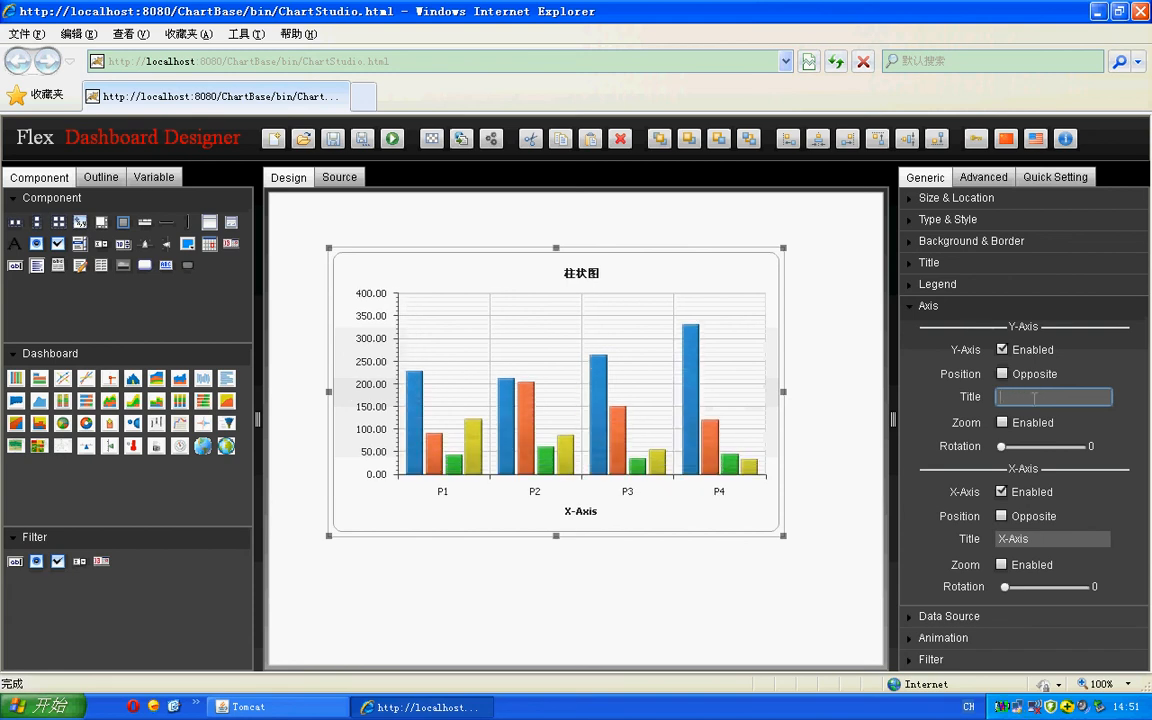
type("sales")
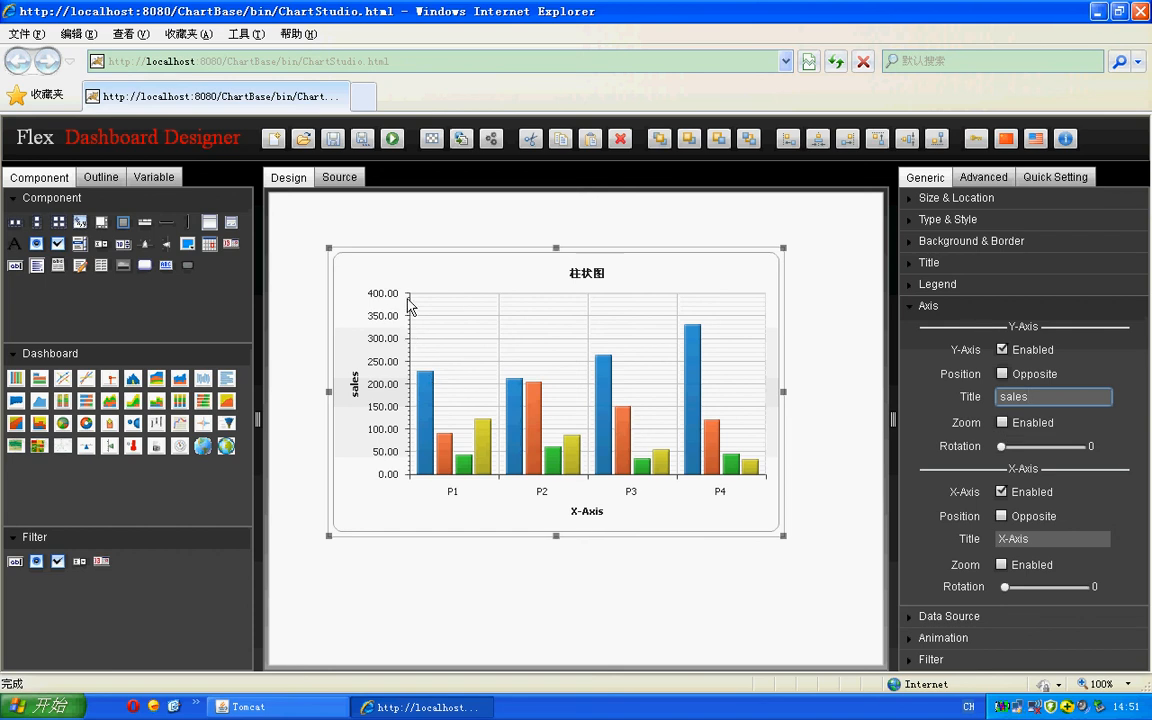
- Try Y-axis zoom by enabling it and scrolling to the upper value range, and close the axis settings
left_click(1002, 423)
left_click_drag(417, 325, 418, 295)
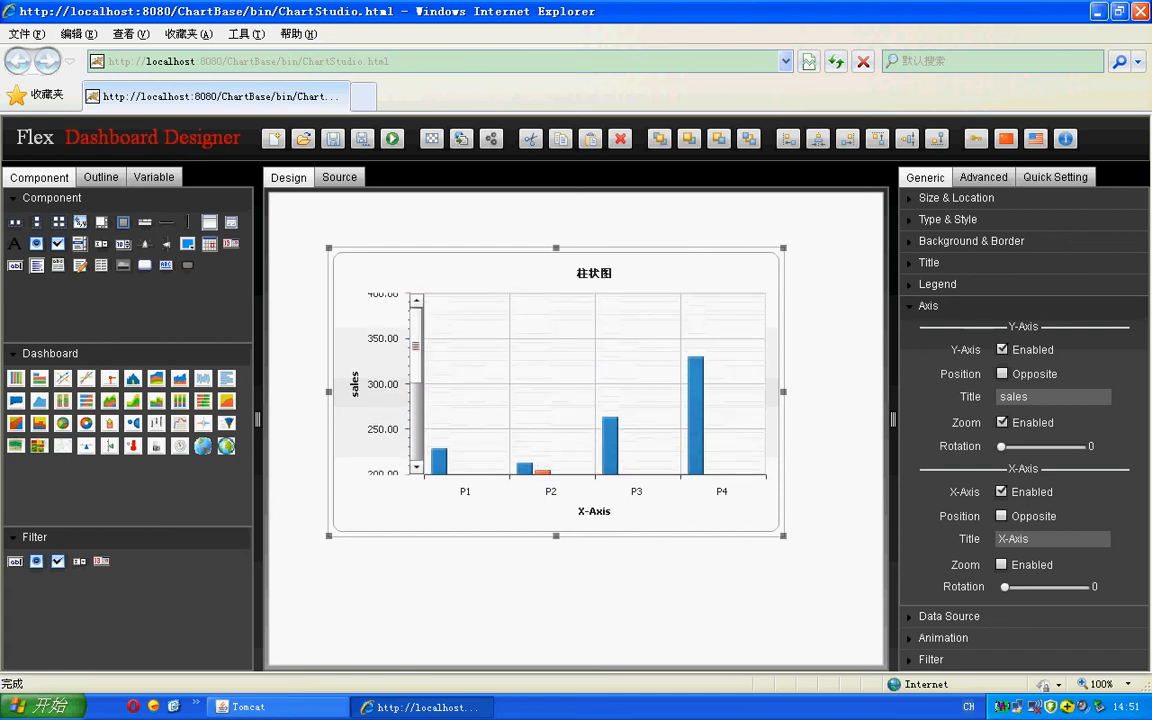
left_click(1002, 452)
mouse_move(1003, 451)
left_mouse_down()
mouse_move(1067, 447)
mouse_move(995, 447)
left_mouse_up()
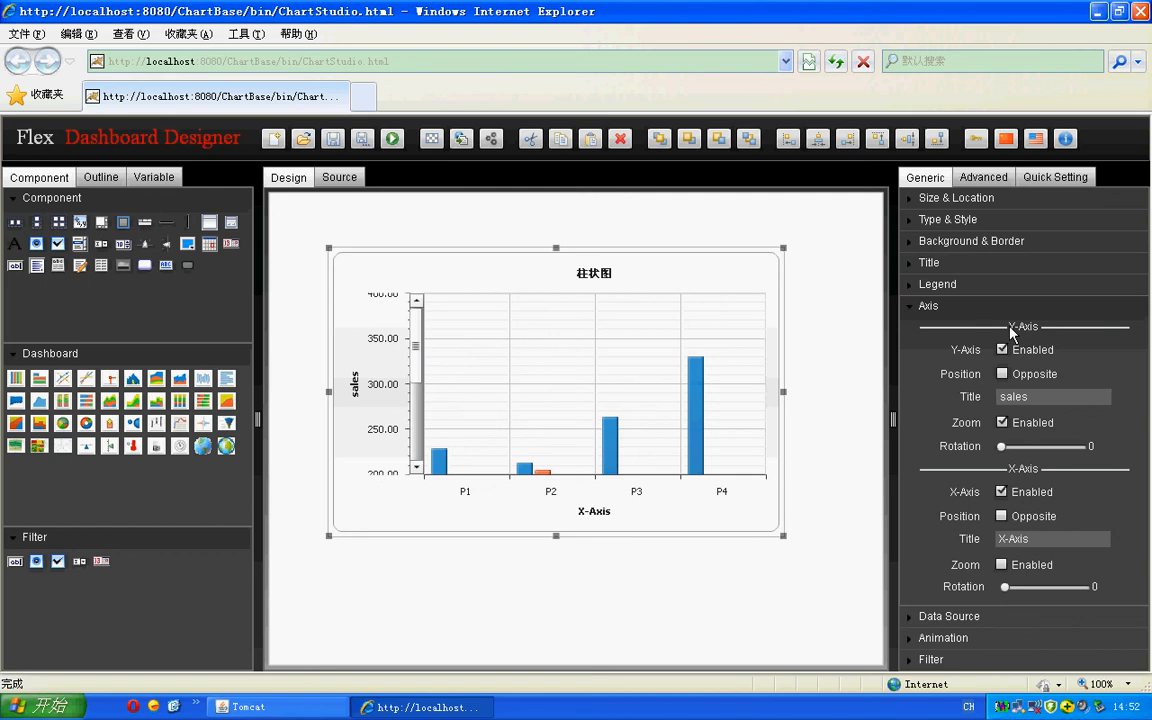
left_click(926, 305)
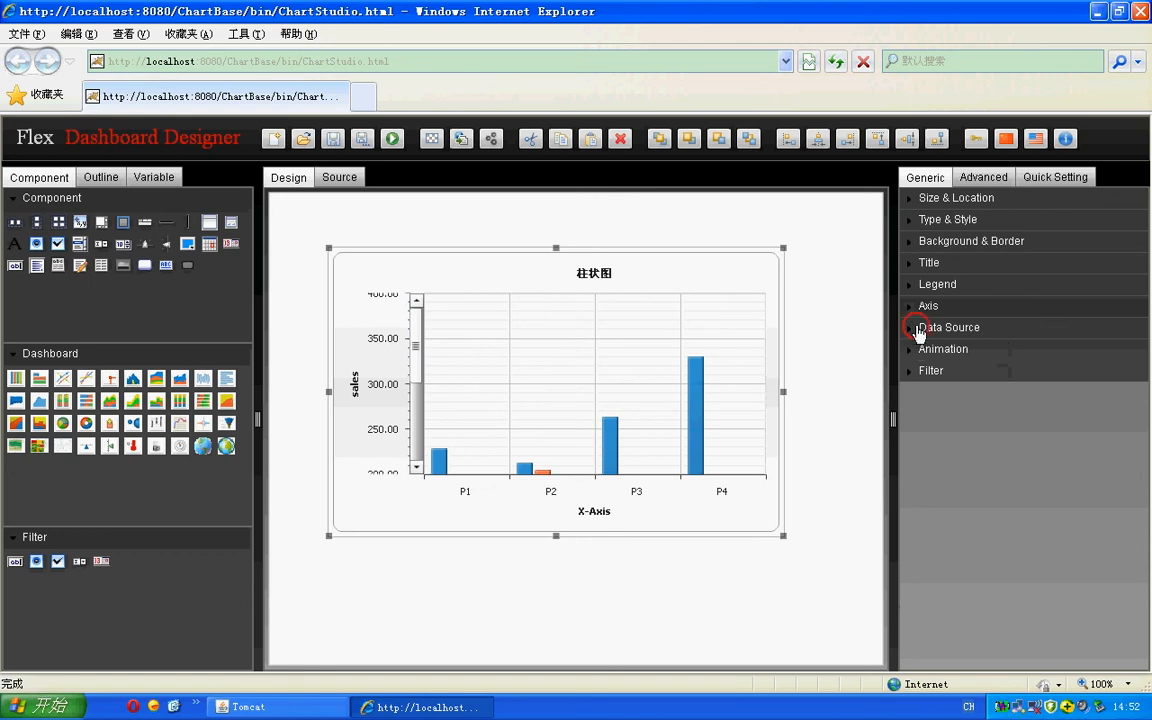
- Set the chart's data source type to JNDI with SampleData, widening the properties area to fit the settings
left_click(645, 363)
left_click(911, 328)
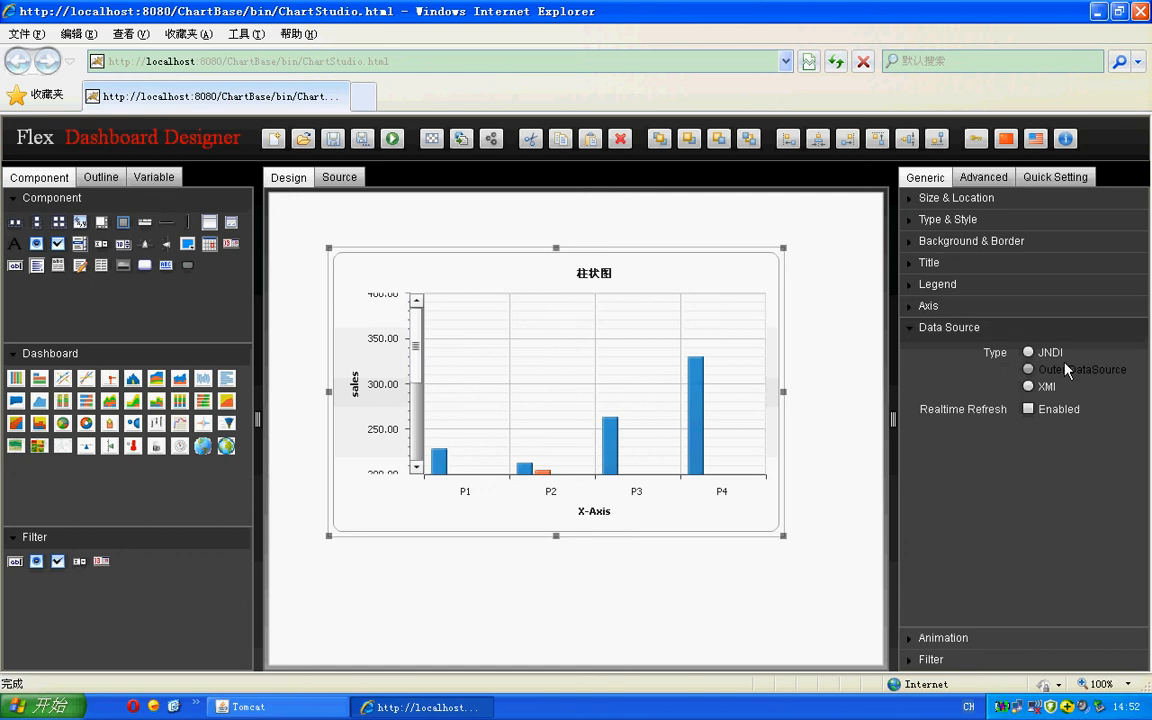
left_click(1028, 352)
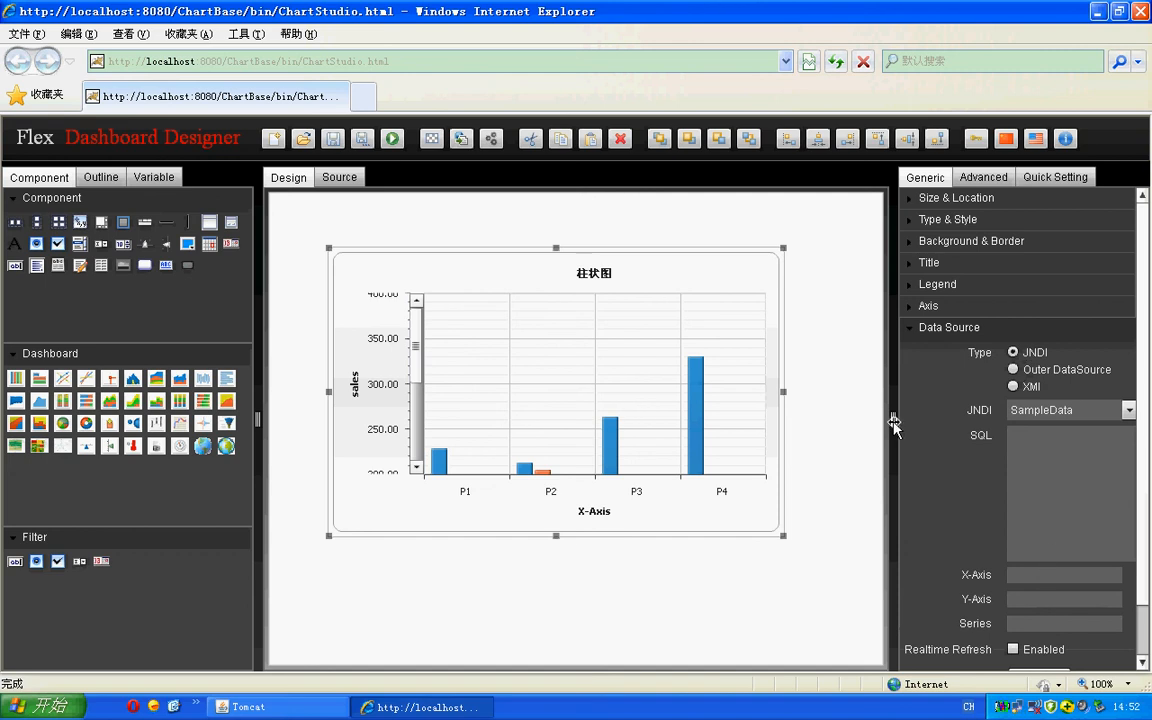
left_click_drag(894, 423, 800, 422)
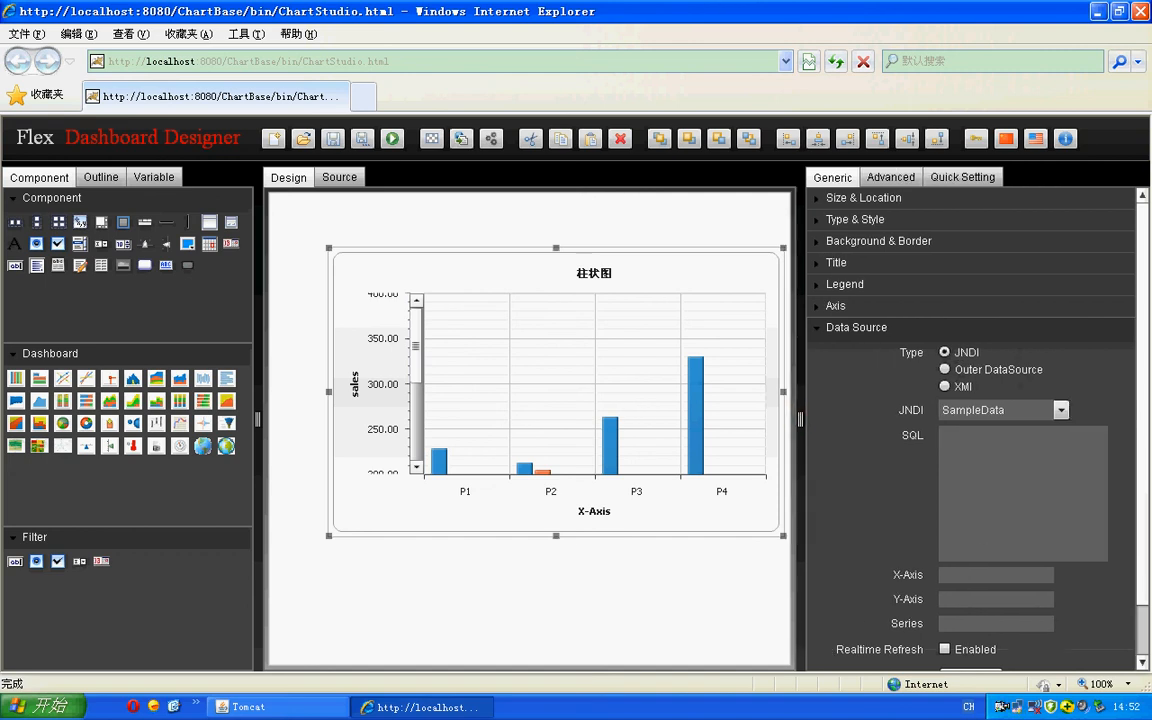
left_click(1061, 411)
left_click(965, 431)
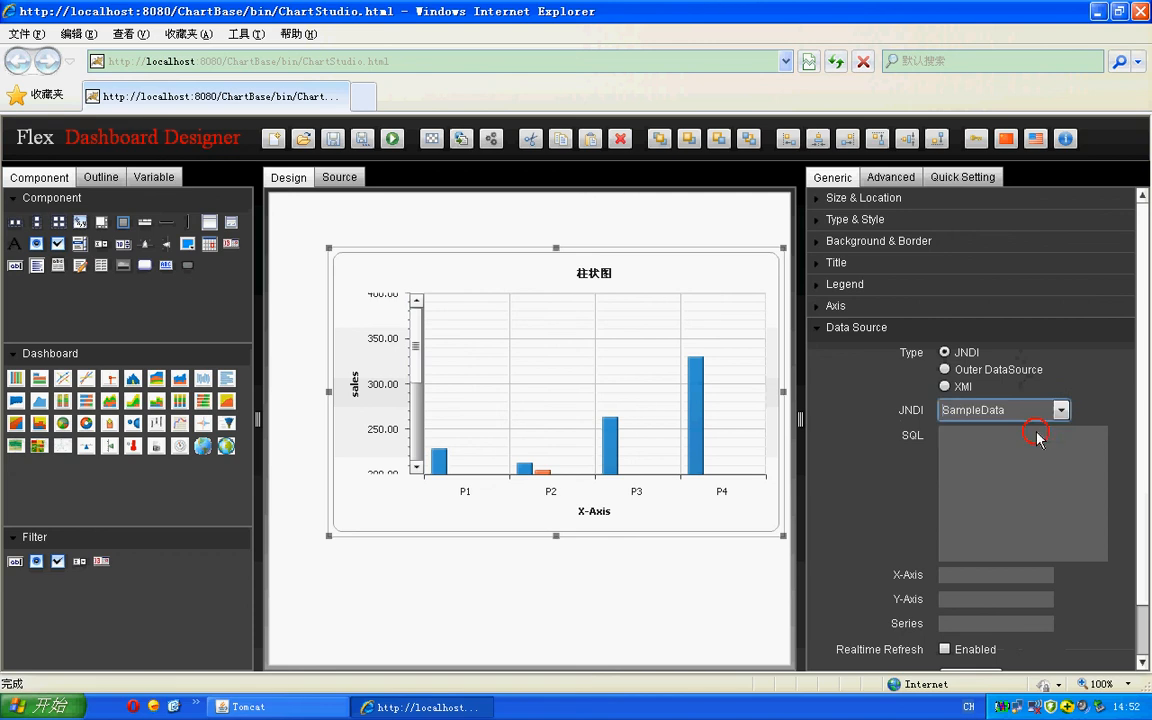
- Enter the SQL query "select quarter,product,sold from product_sold where year=2011"
left_click(998, 462)
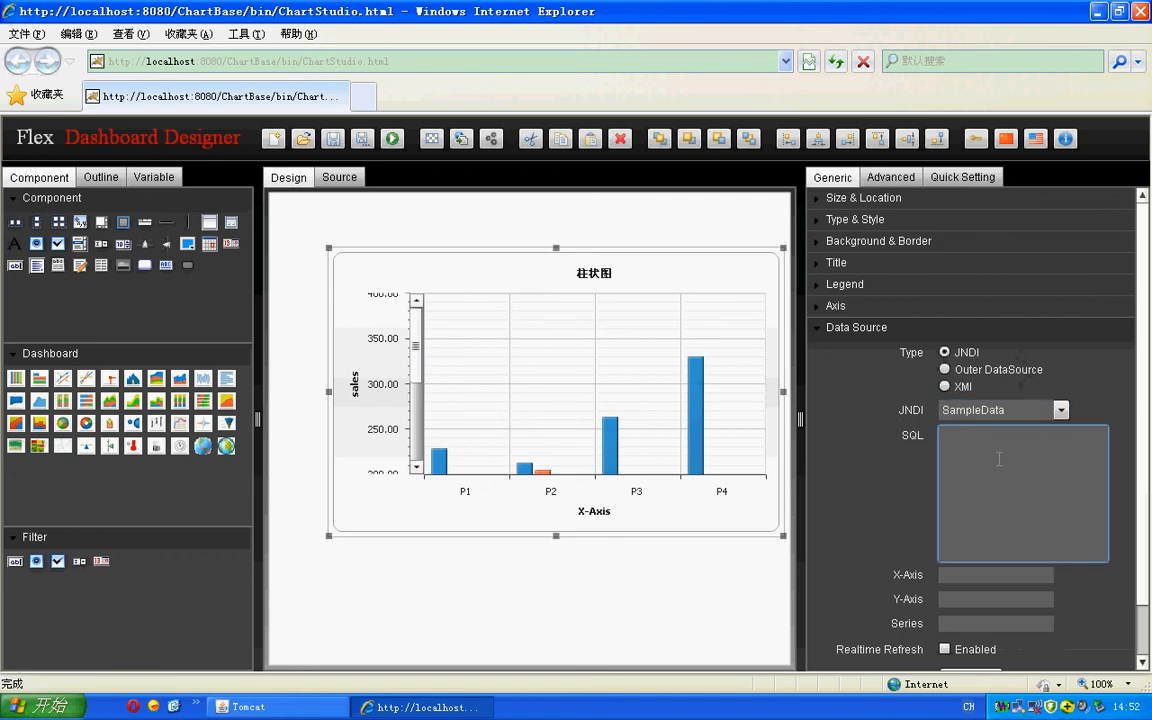
type("select quarter,product,sod")
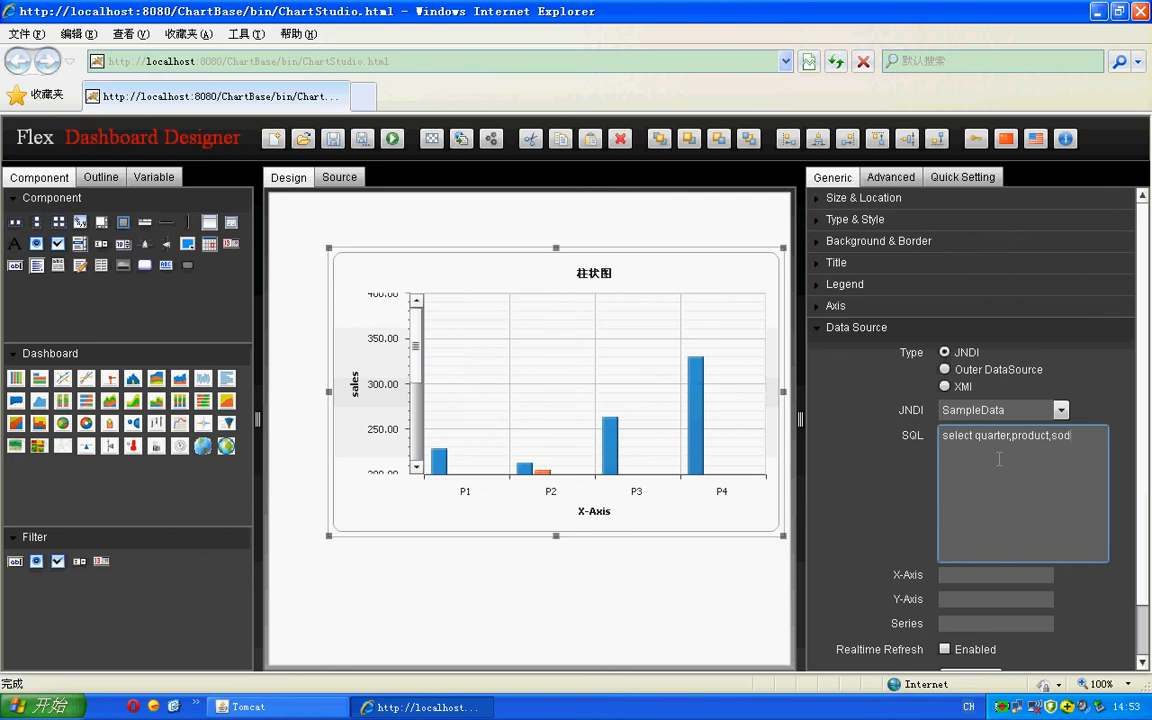
key("BackSpace")
type("ld trom prodc")
key("BackSpace")
type("uct_sold=")
key("BackSpace")
type("where year=2011")
- Assign the product field to the X-Axis and the quarter field to the Series
left_click(1008, 576)
scroll(1010, 588, "down", 1)
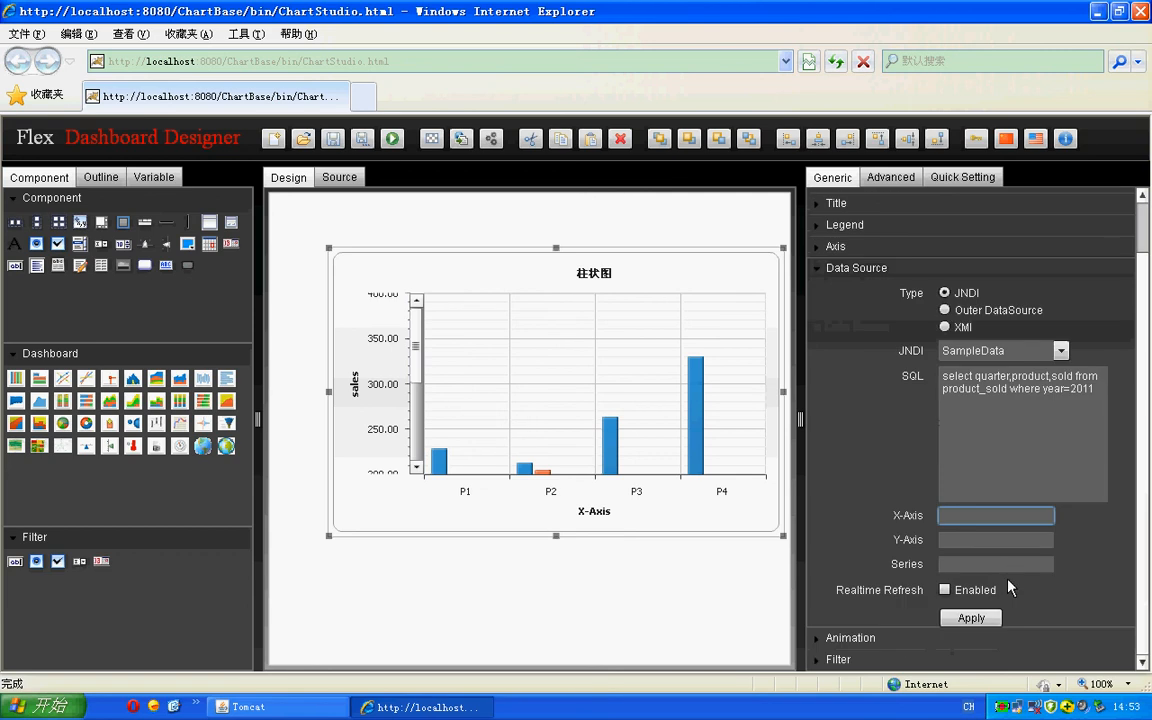
type("quarter")
left_click(985, 516)
double_click(985, 516)
key("ctrl+c")
right_click(957, 516)
left_click(936, 568)
right_click(957, 566)
left_click(900, 588)
left_click(951, 516)
type("roduct")
- Assign the sold field to the Y-Axis and apply the data source settings
left_click(955, 540)
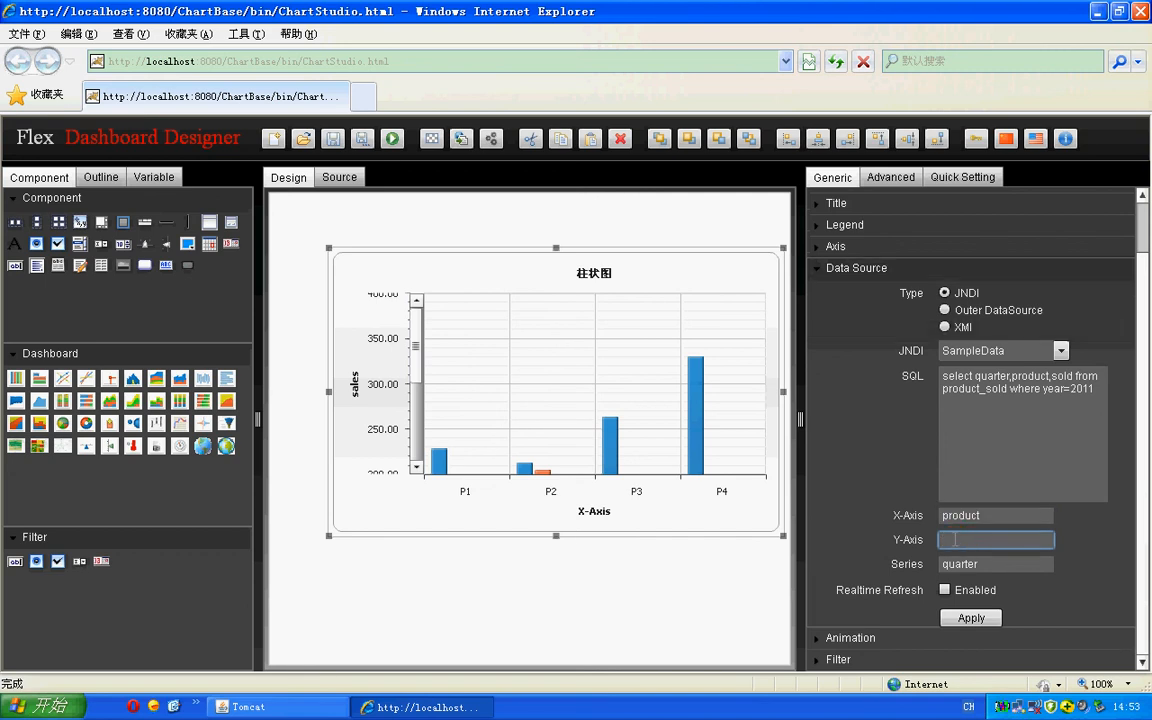
type("sold")
left_click(972, 619)
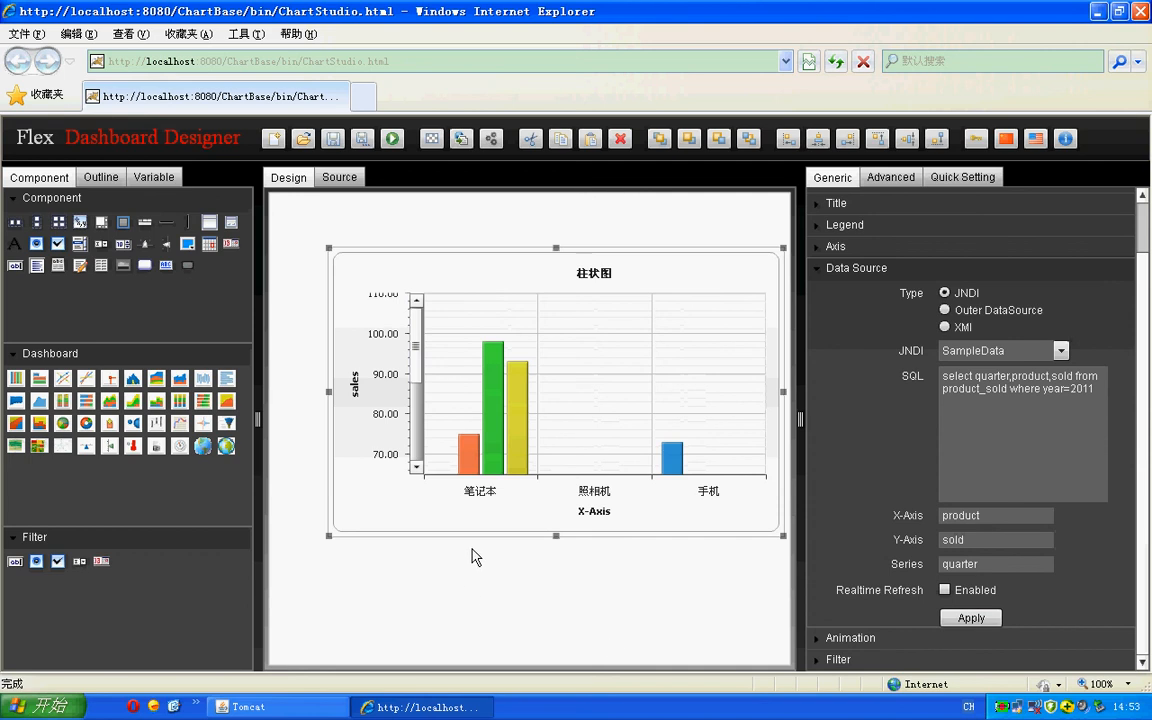
- Turn off the Y-axis zoom, and close the axis and data source settings
left_click(833, 249)
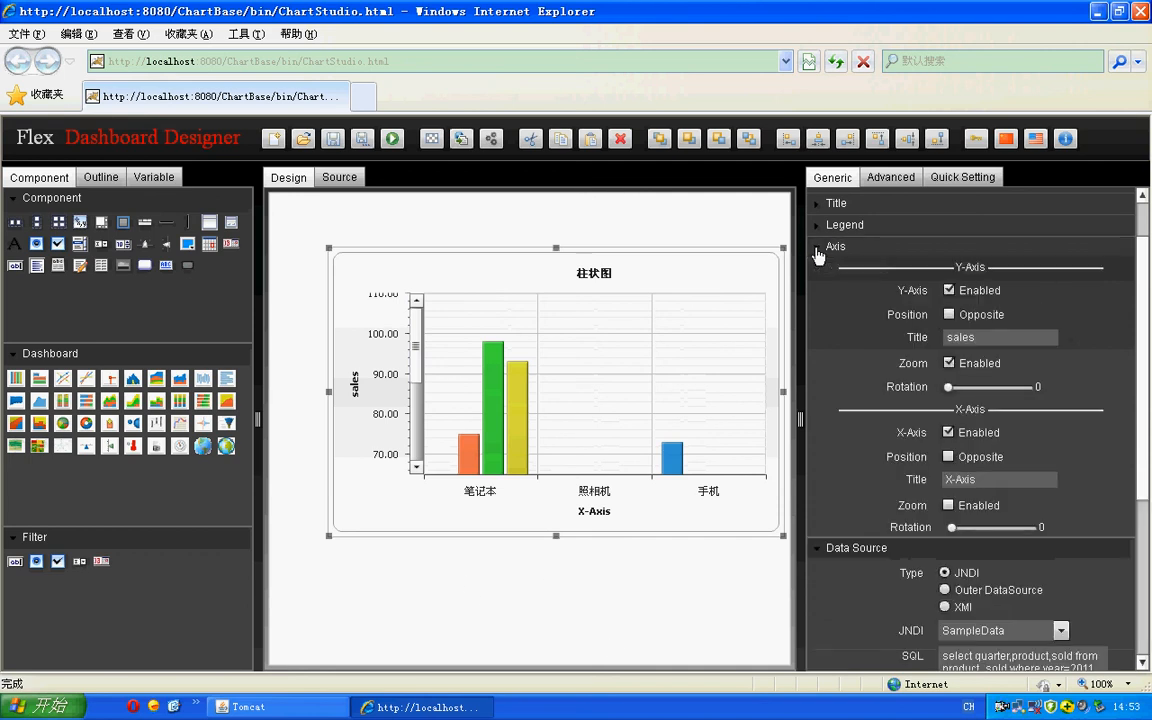
left_click(949, 363)
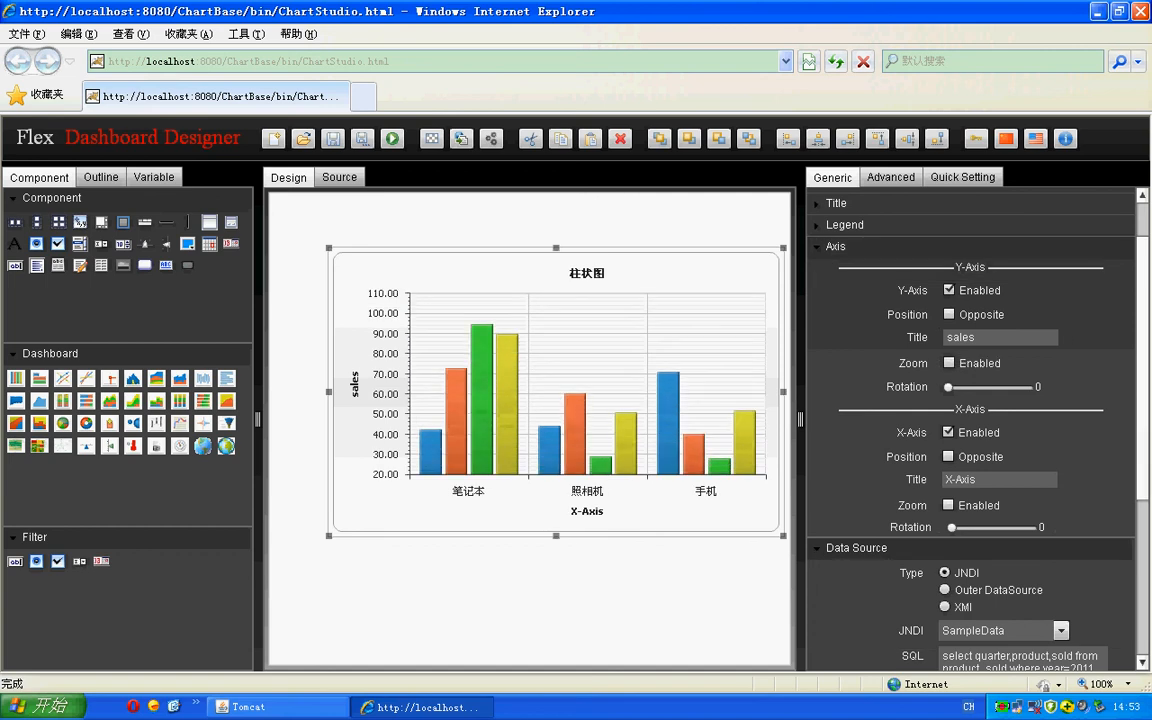
left_click(828, 248)
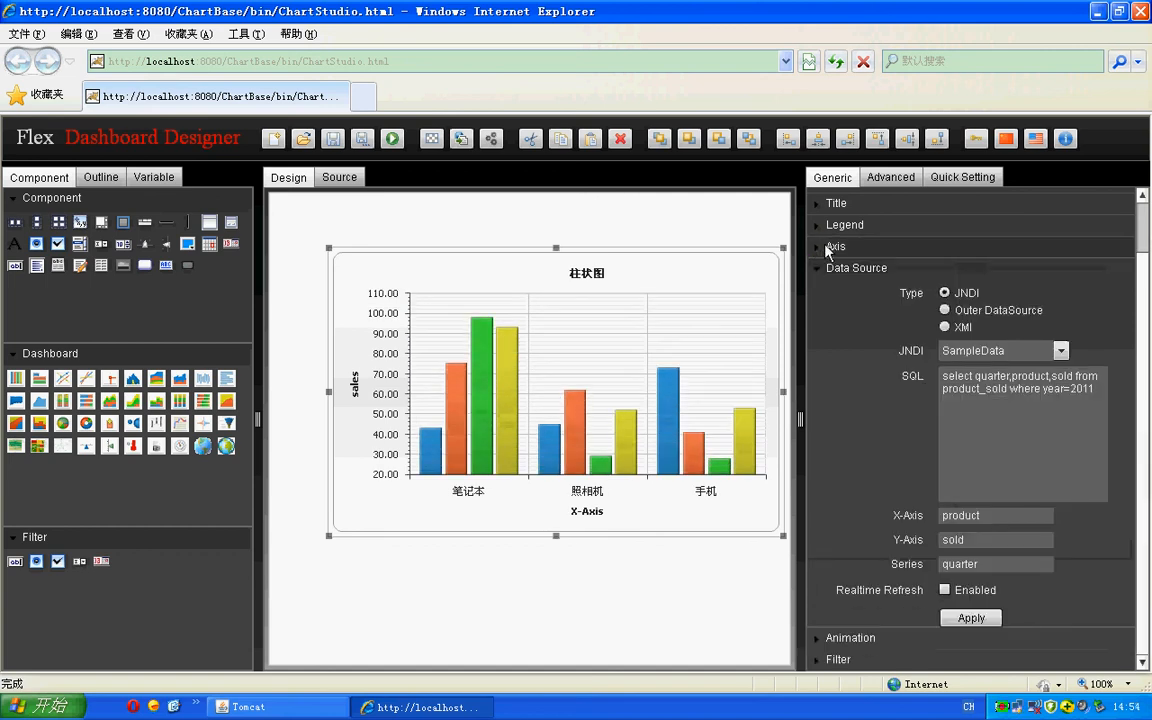
left_click_drag(800, 420, 862, 420)
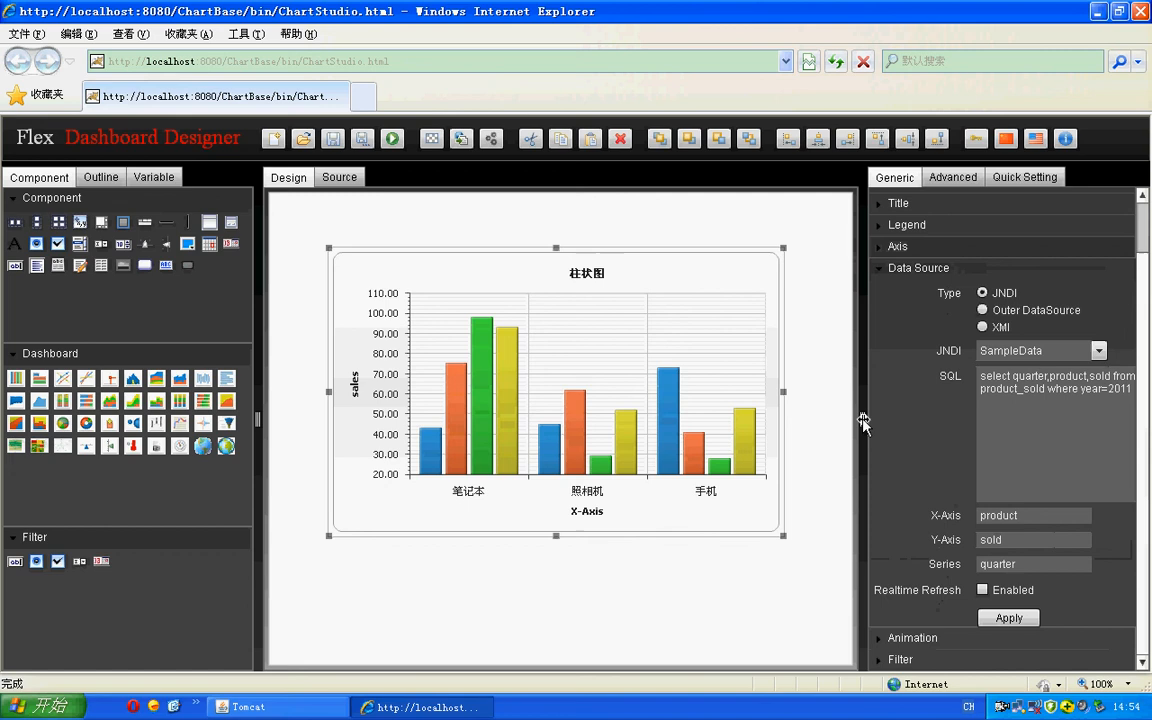
left_click(886, 268)
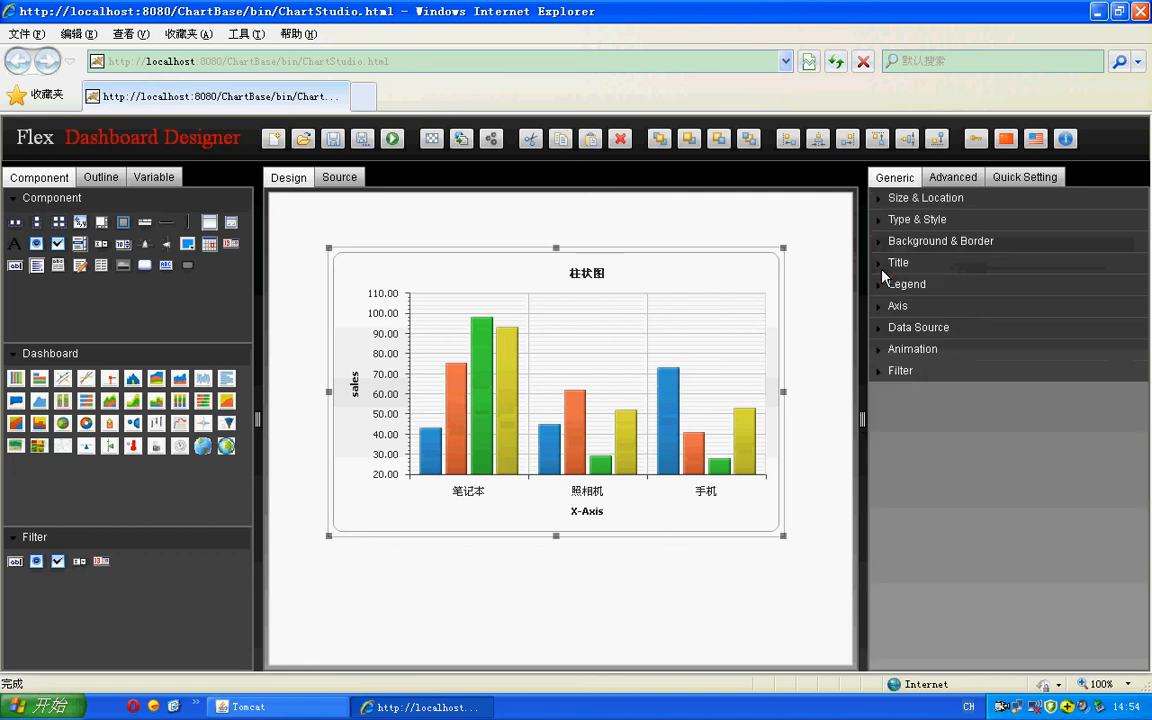
- Review the chart's Animation settings and open its Filter settings
left_click(881, 355)
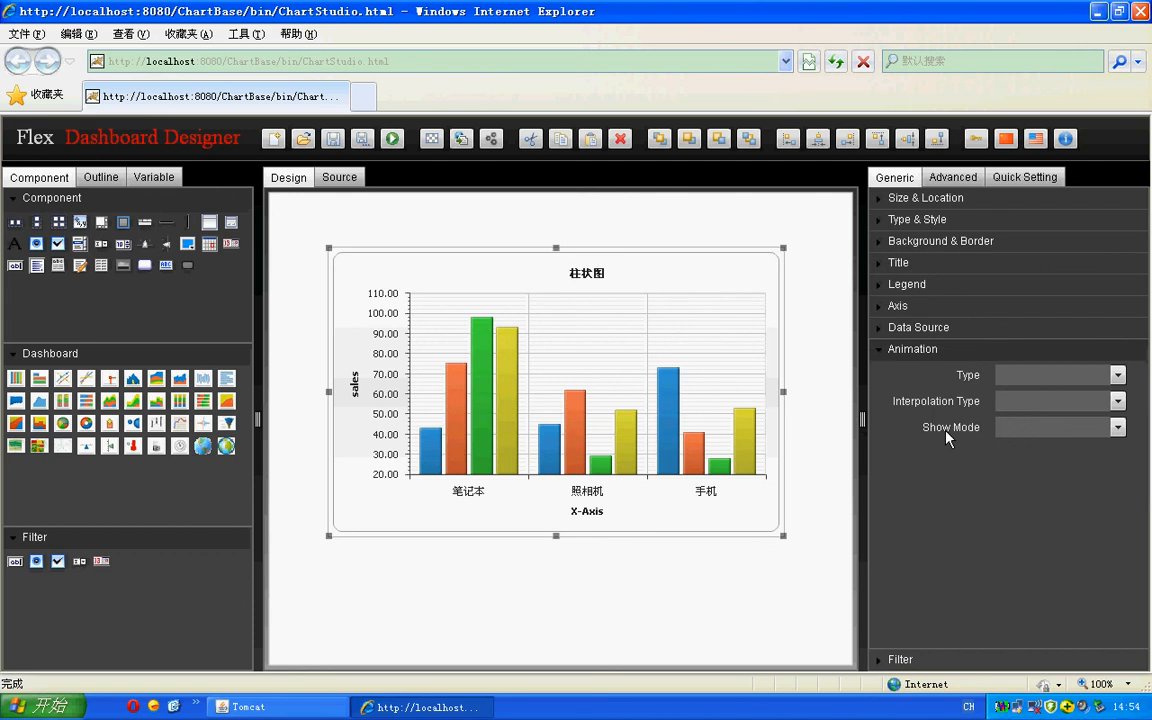
left_click(900, 349)
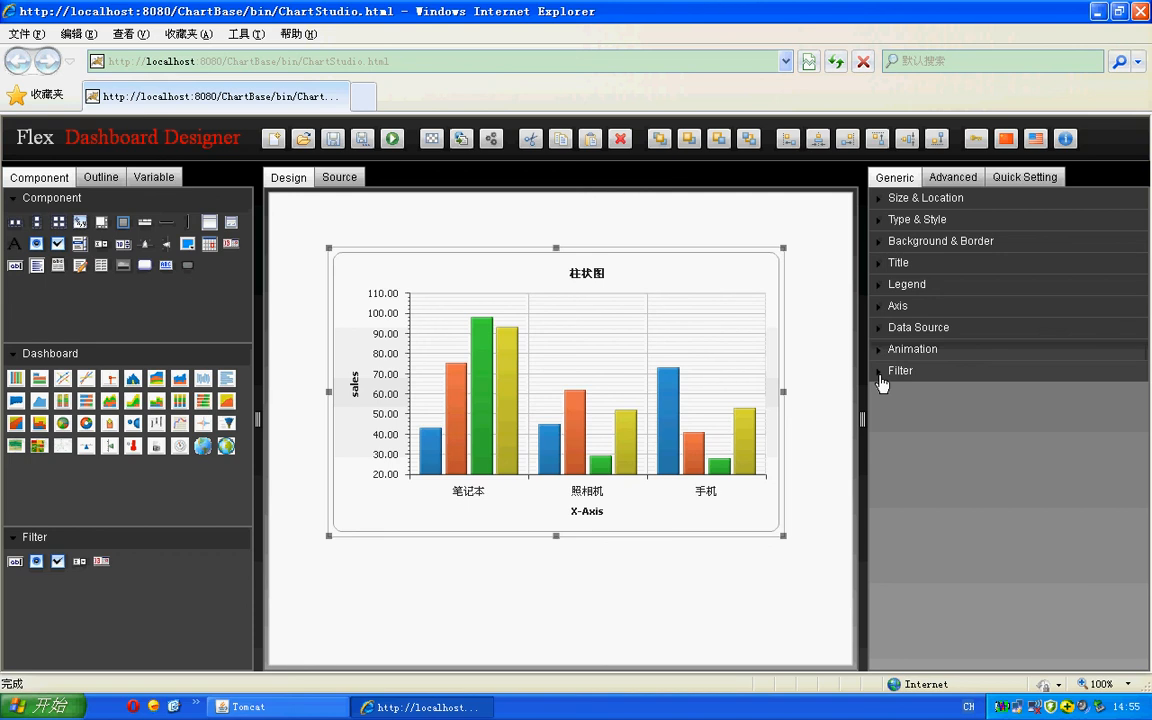
left_click(879, 377)
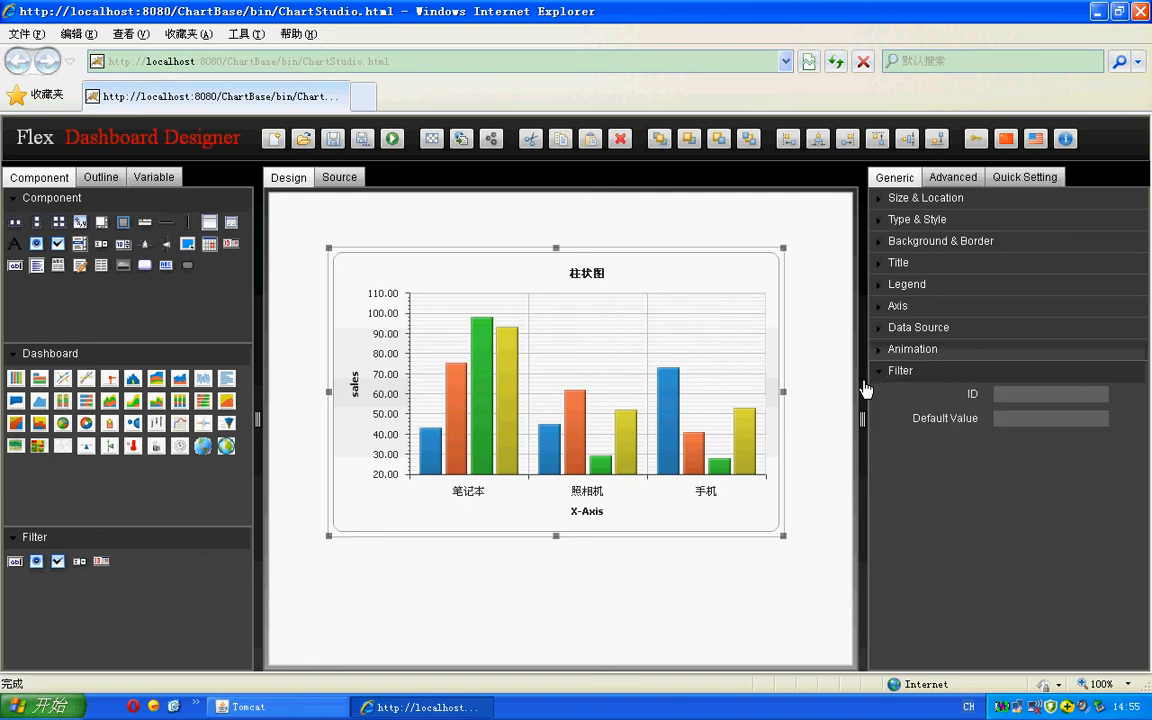
- Run the dashboard, saving it as "happy" in the Demo folder under reports
left_click(391, 142)
left_click(351, 298)
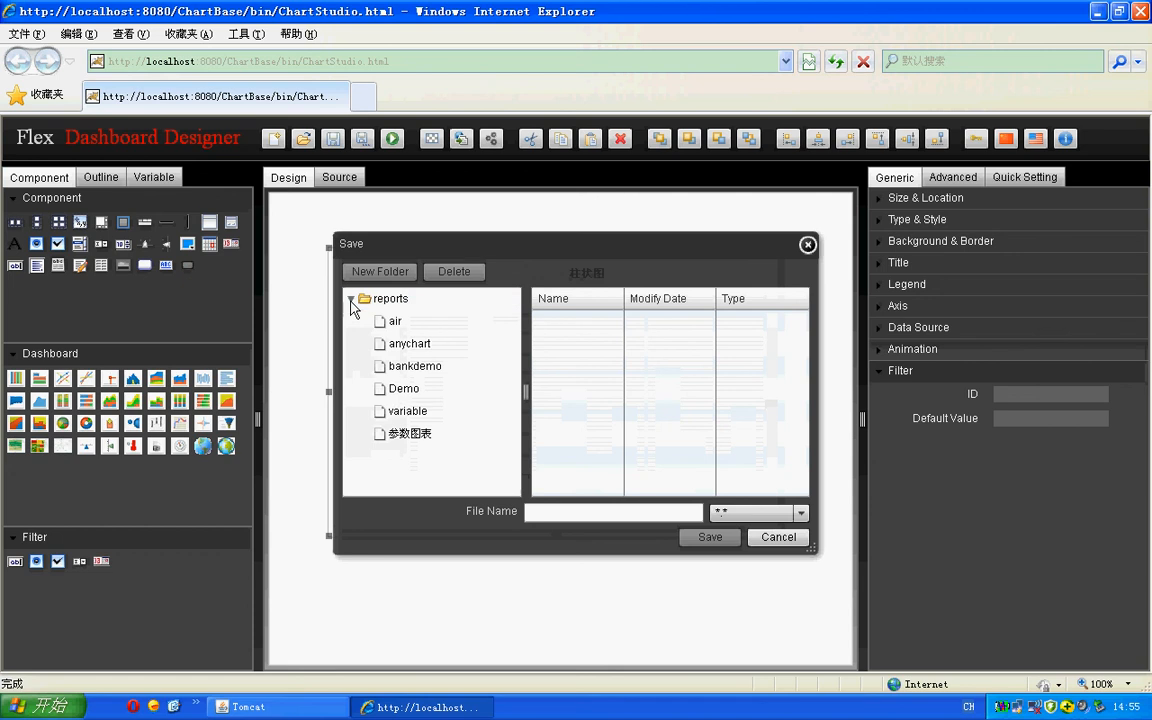
left_click(400, 389)
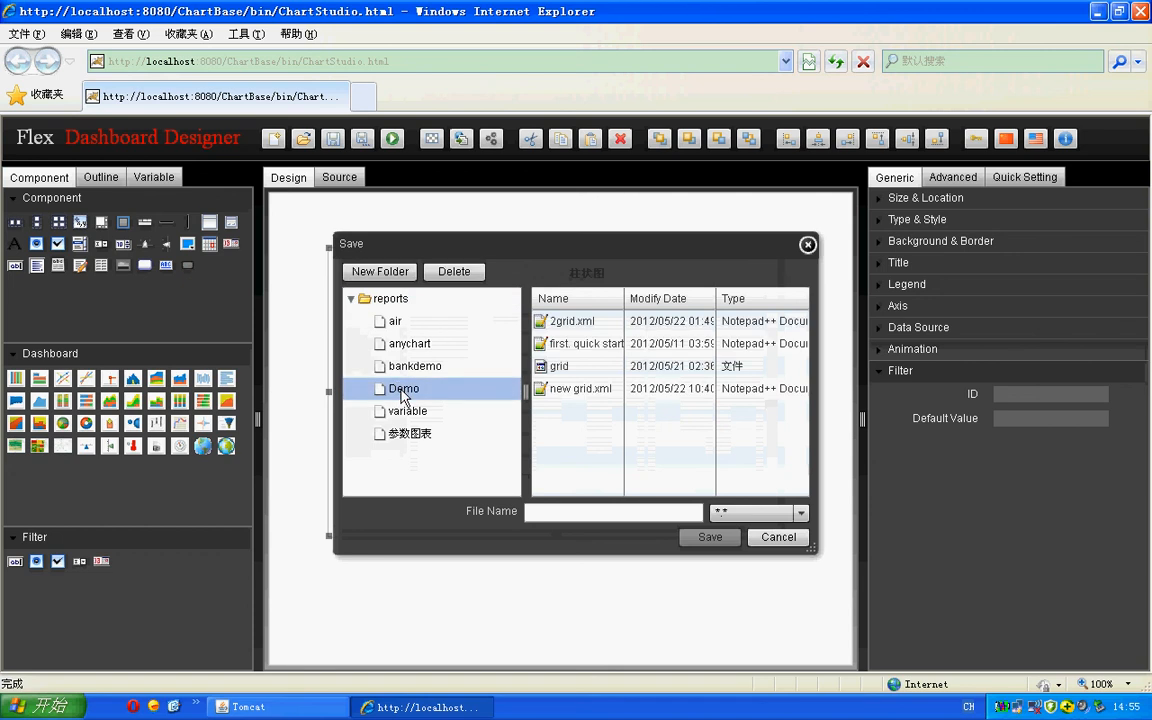
left_click(580, 513)
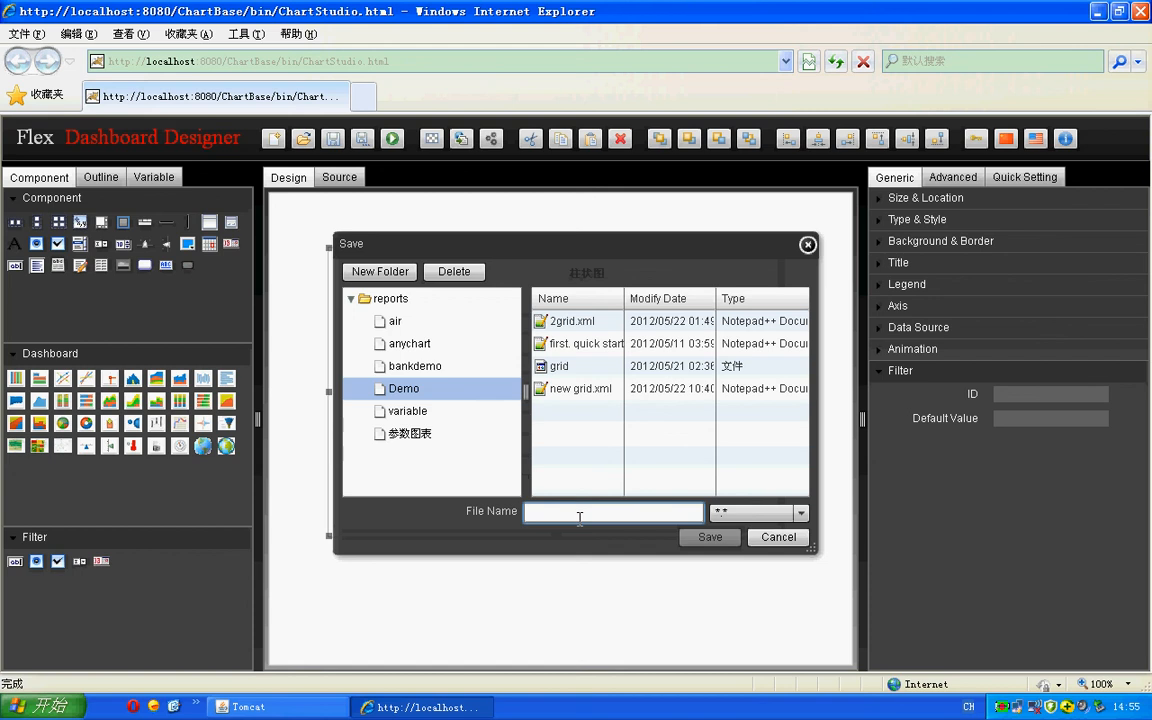
type("happy")
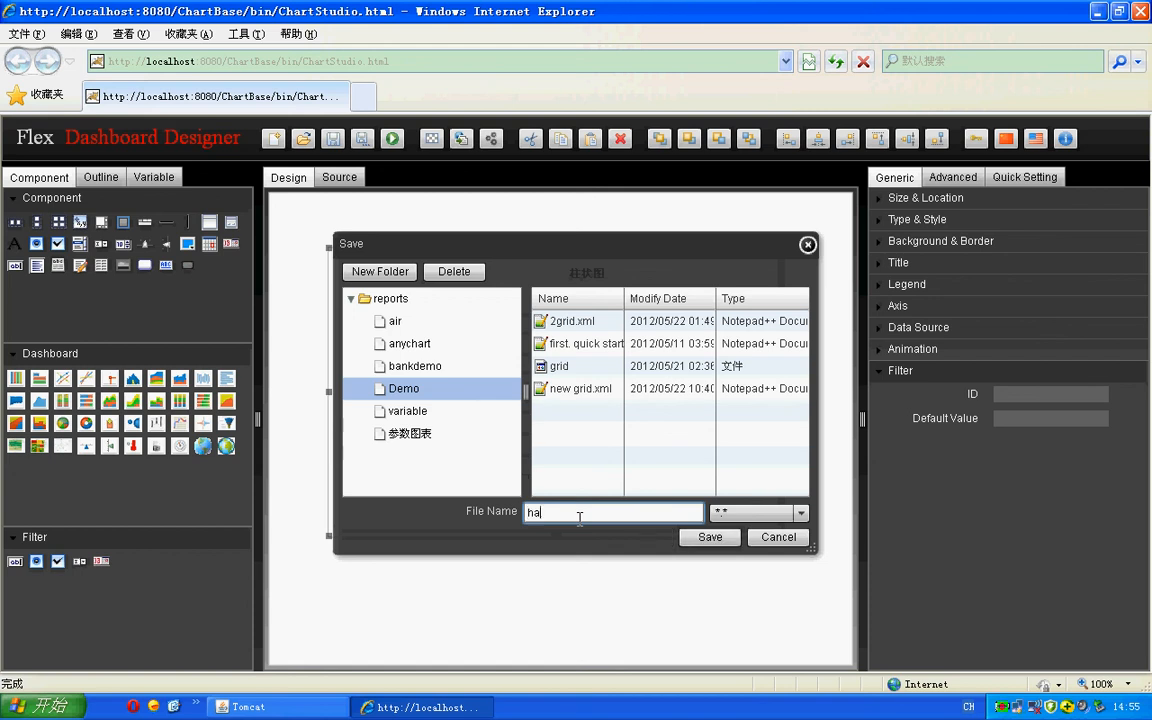
left_click(693, 540)
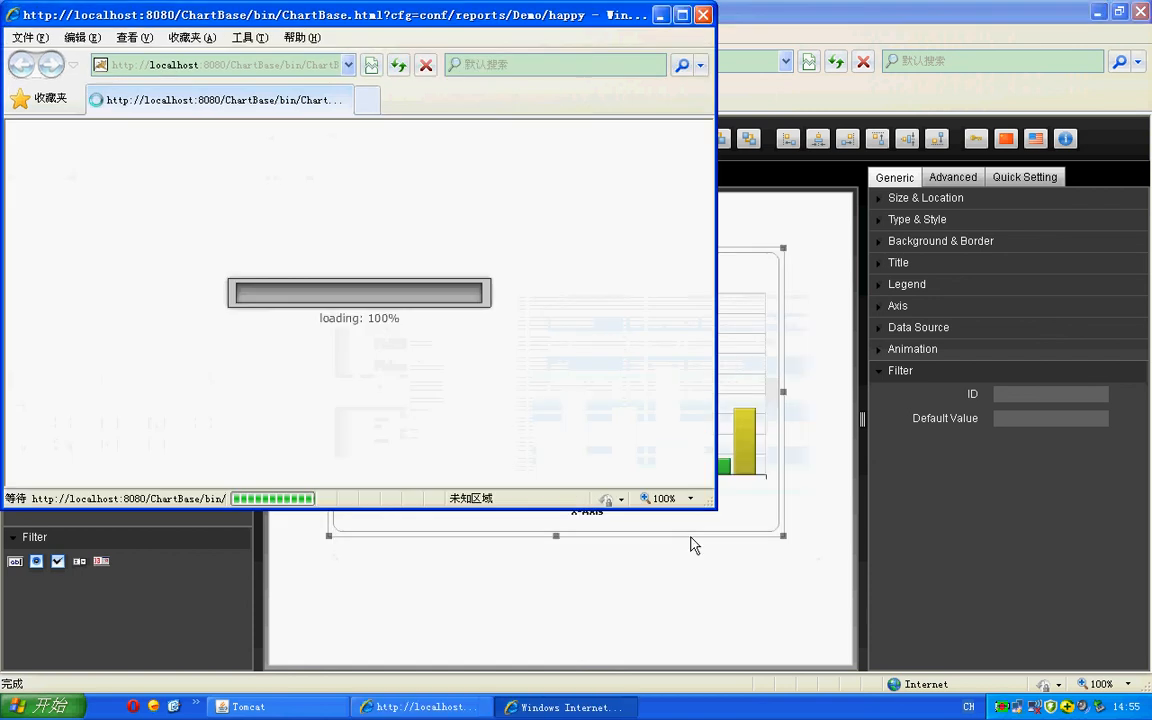